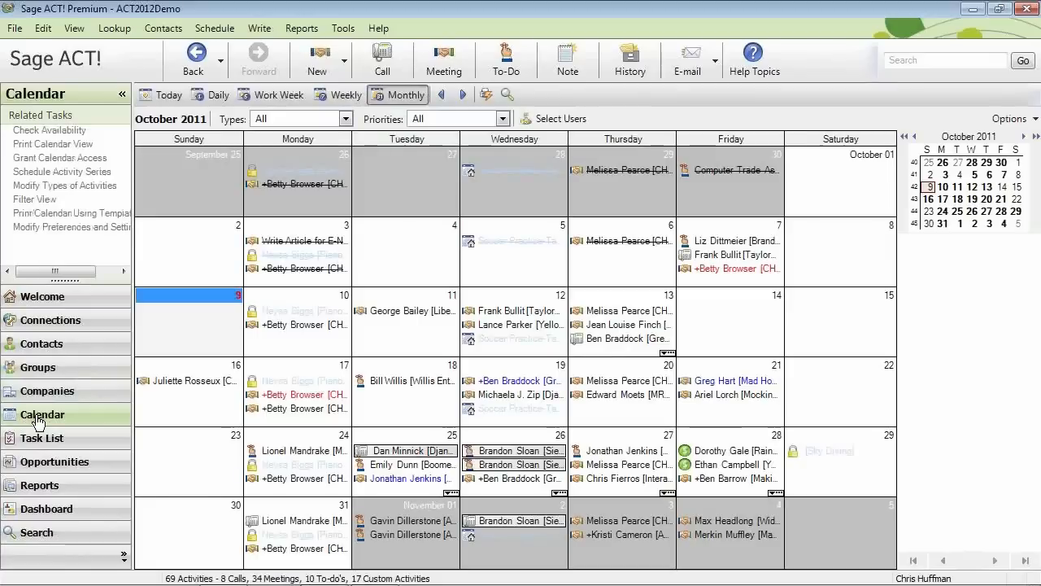
# Browse the Task List, Opportunities, Reports, Dashboard and Search views, then return to the contact detail record.
pyautogui.click(38, 443)
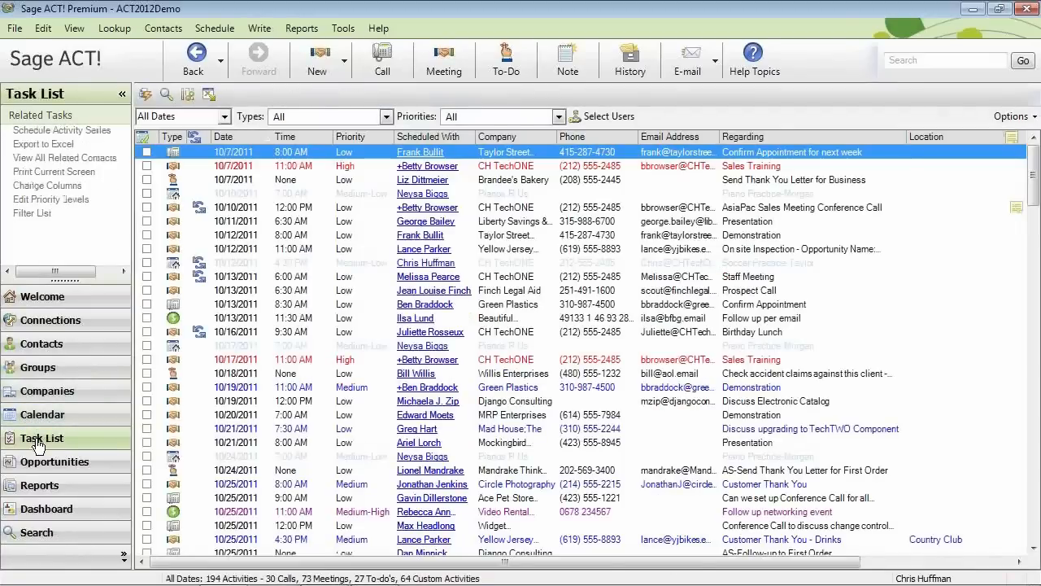
pyautogui.click(36, 464)
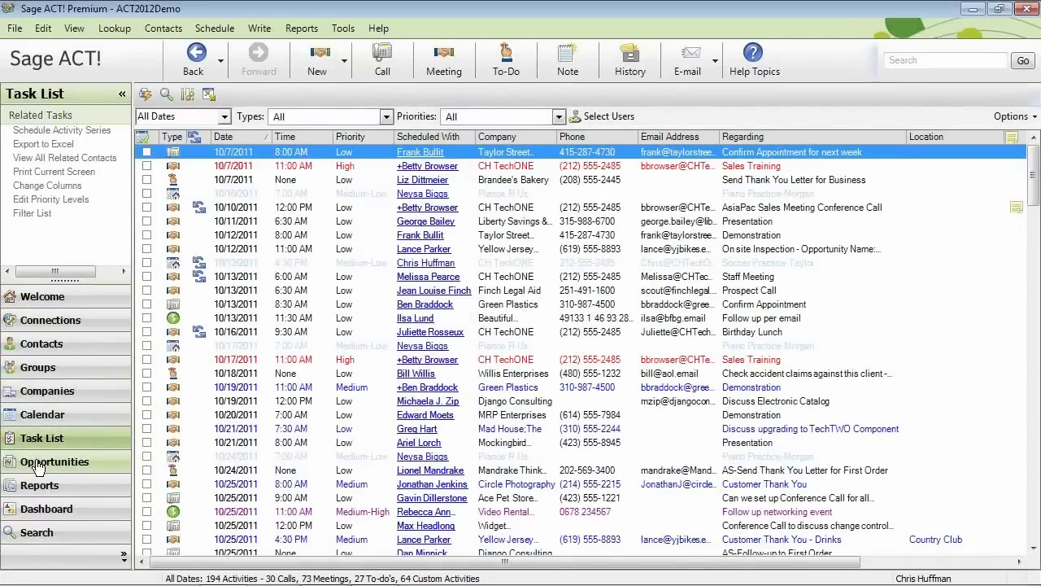
pyautogui.click(38, 489)
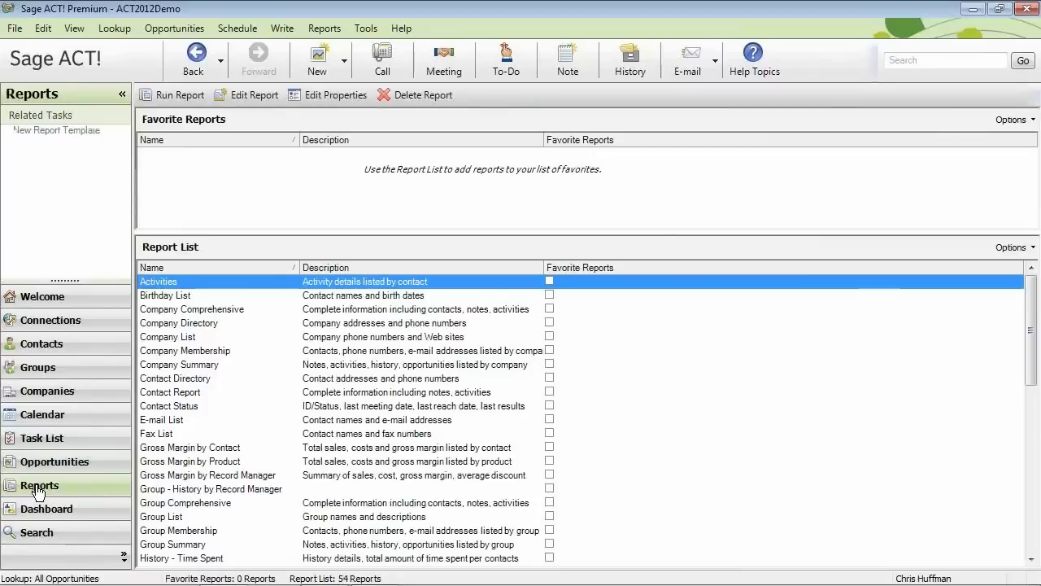
pyautogui.click(37, 513)
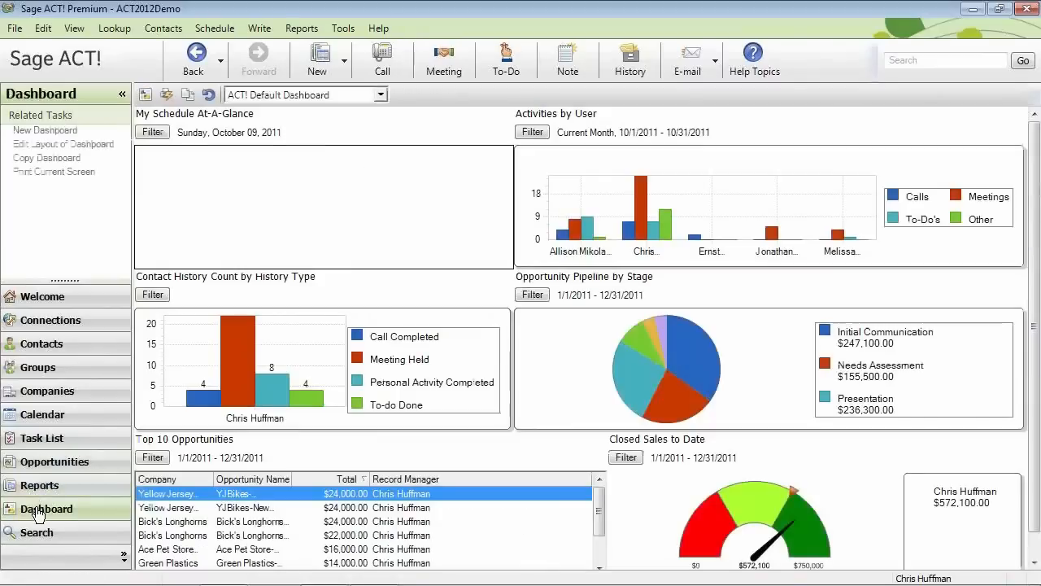
pyautogui.click(36, 535)
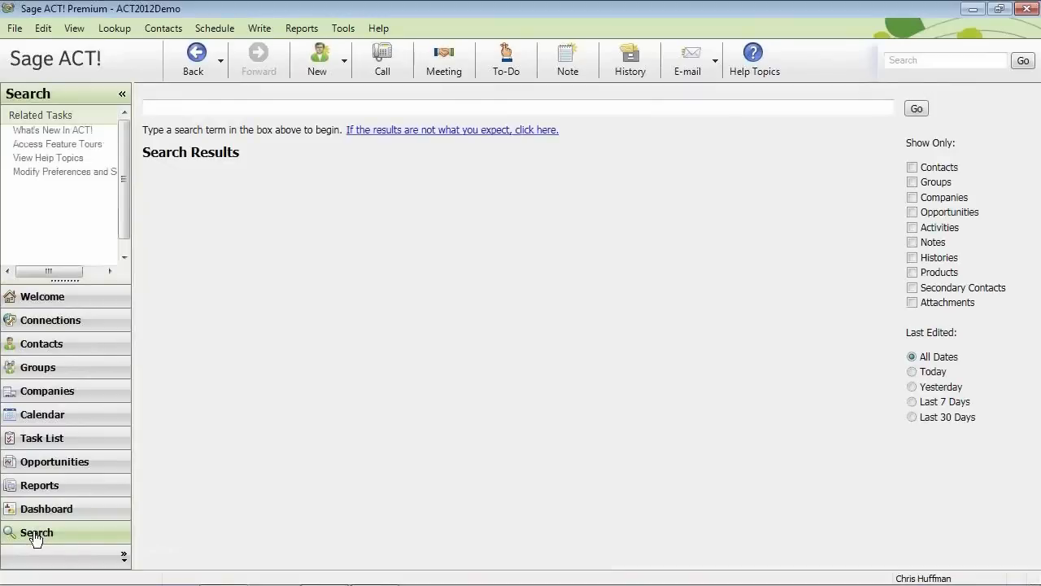
pyautogui.click(30, 350)
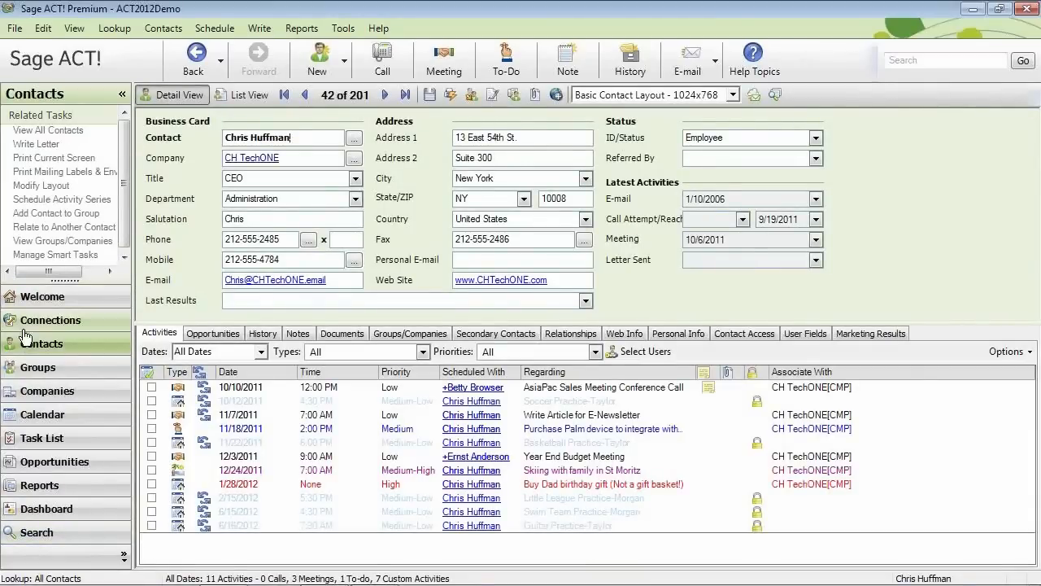
pyautogui.click(14, 29)
pyautogui.moveTo(53, 31)
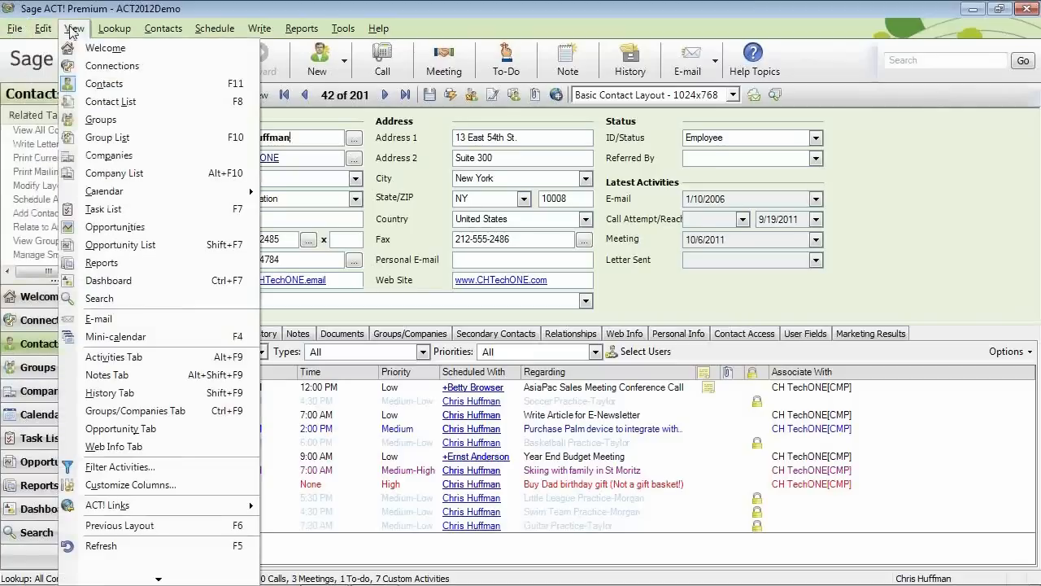
pyautogui.moveTo(112, 29)
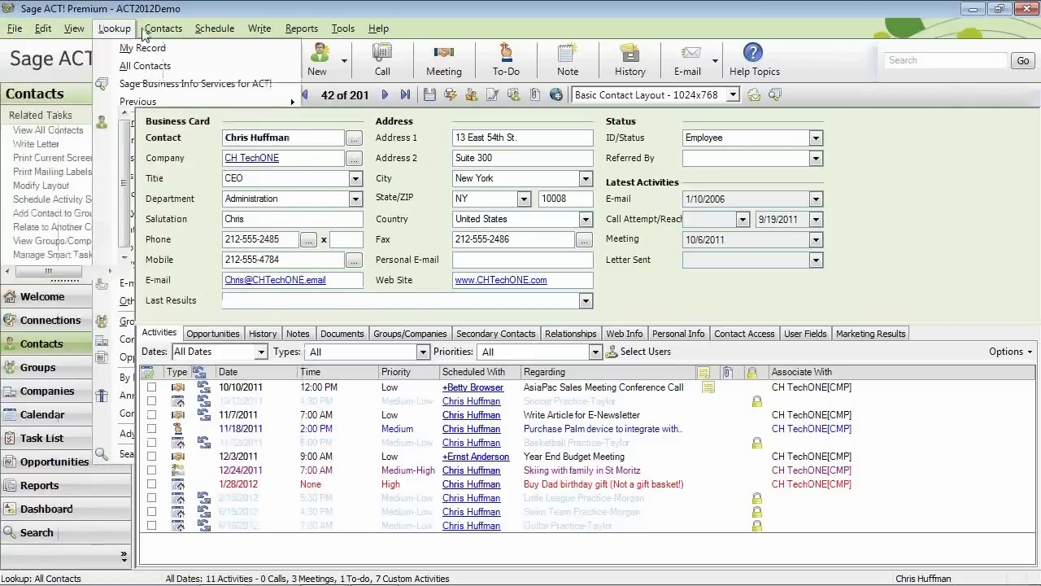
pyautogui.moveTo(208, 33)
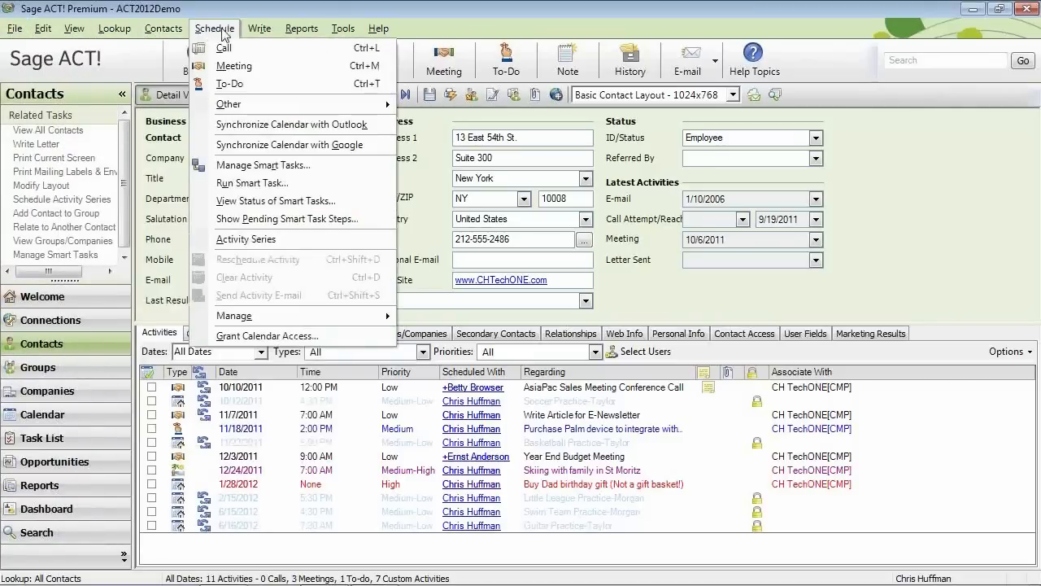
pyautogui.moveTo(292, 35)
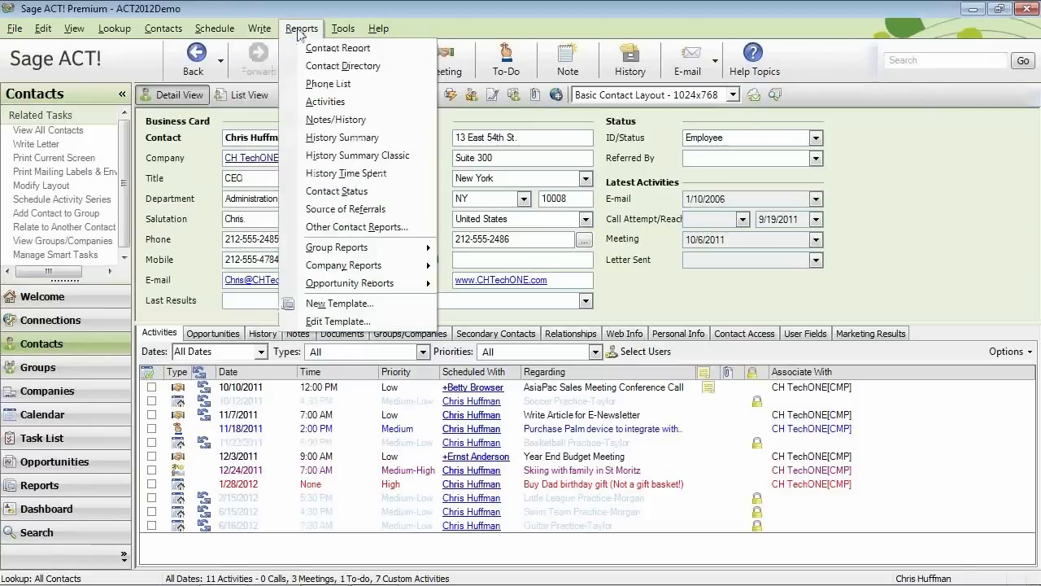
pyautogui.moveTo(344, 36)
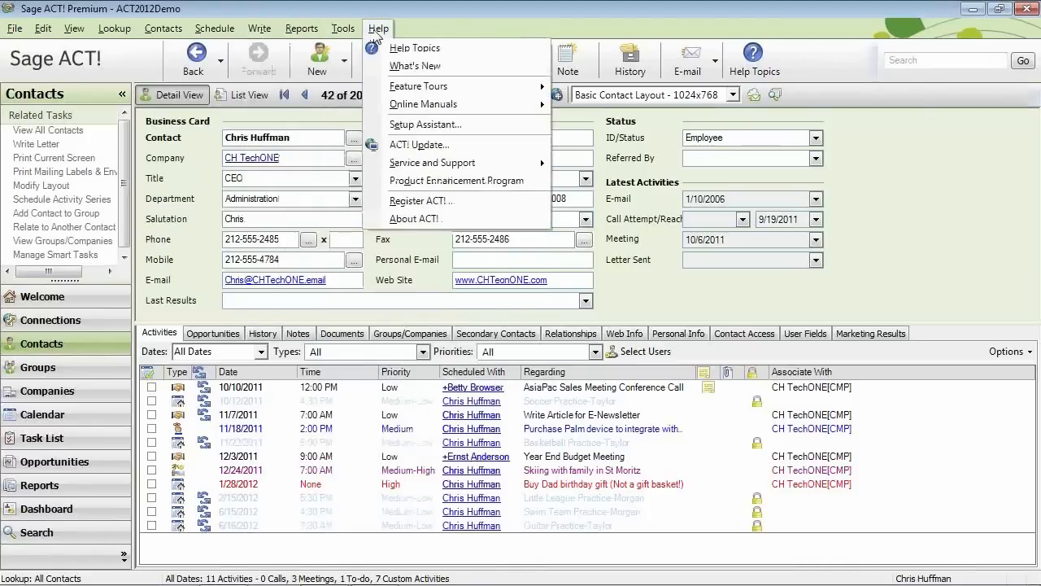
pyautogui.click(414, 34)
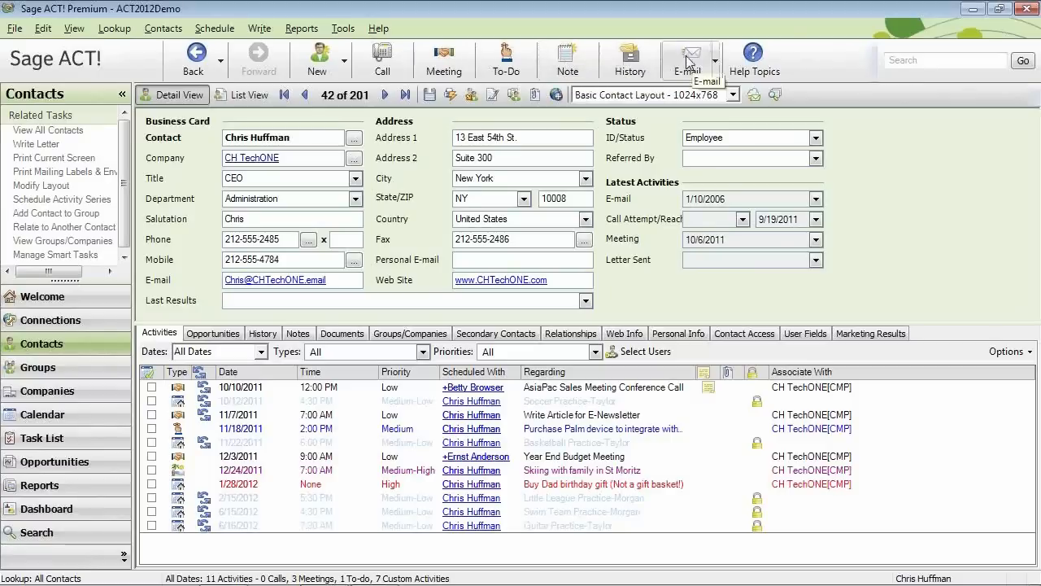
# Show and then dismiss the E-mail dropdown menu.
pyautogui.click(716, 65)
pyautogui.click(716, 66)
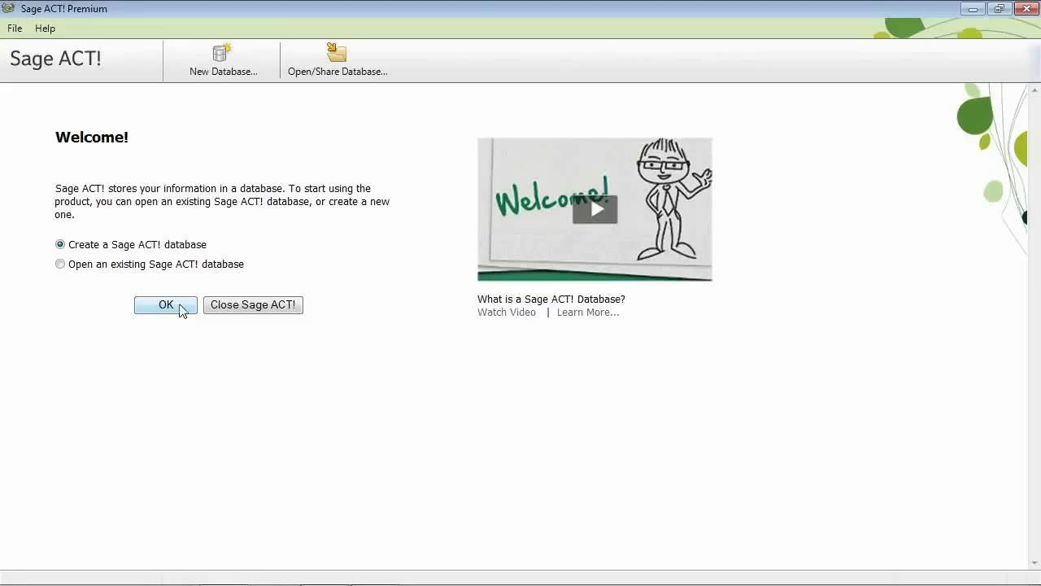
# Name the new database NewDatabase, keep the default location and currency, and enter the user's name.
pyautogui.click(181, 309)
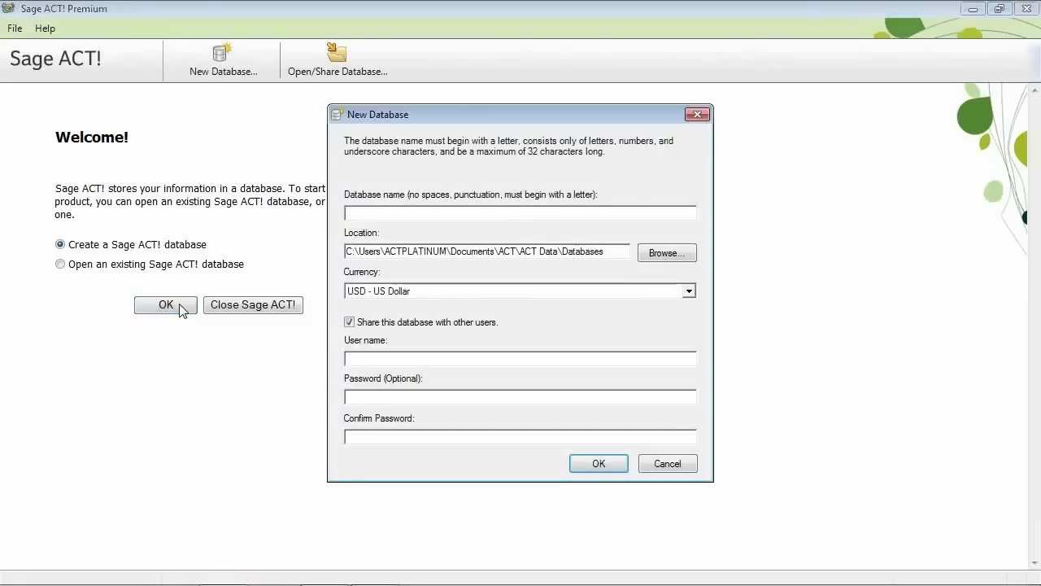
pyautogui.write('NewDatabase')
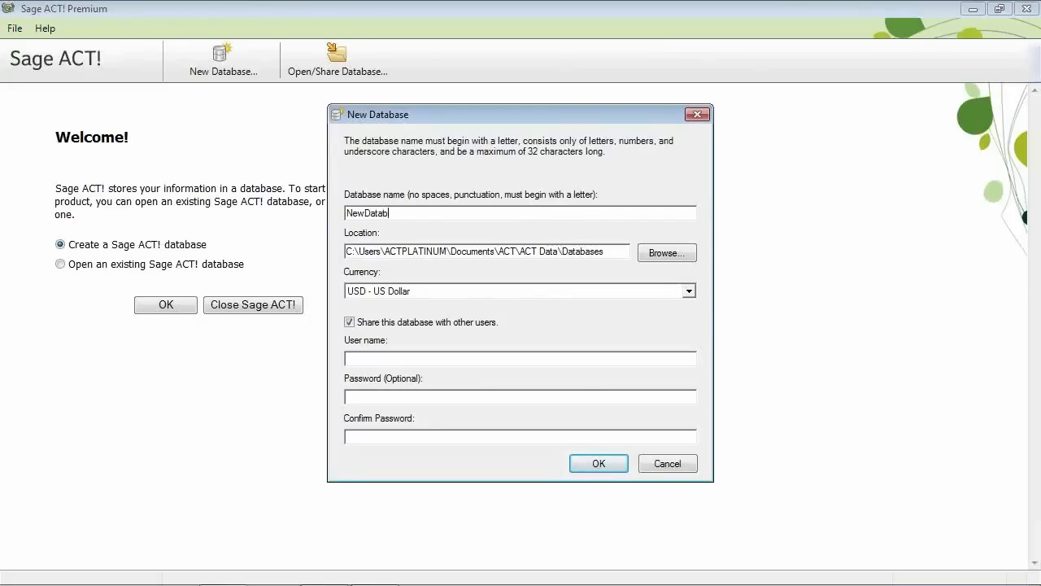
pyautogui.press('Tab')
pyautogui.press('Tab')
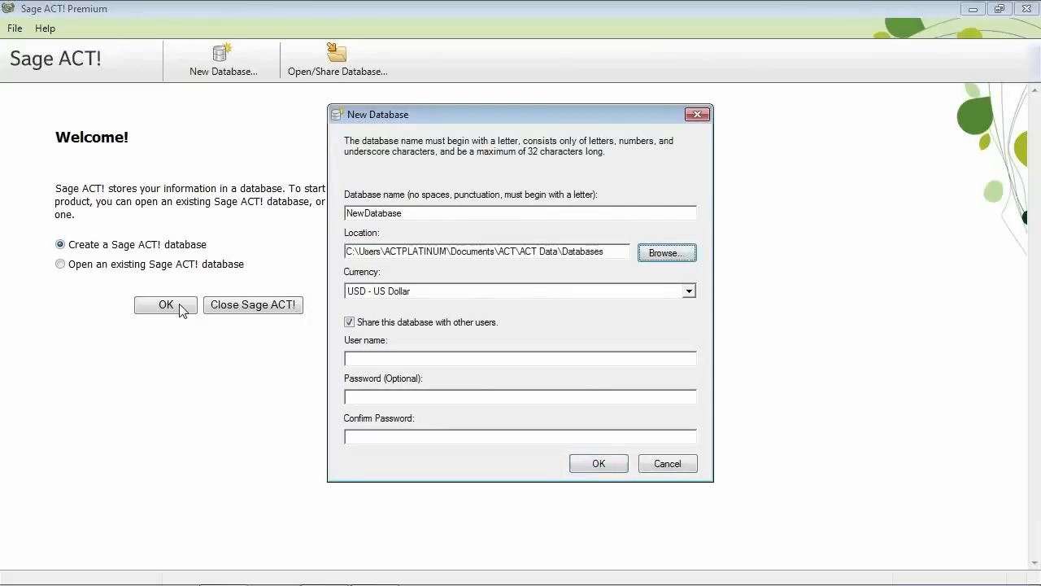
pyautogui.press('Tab')
pyautogui.press('Tab')
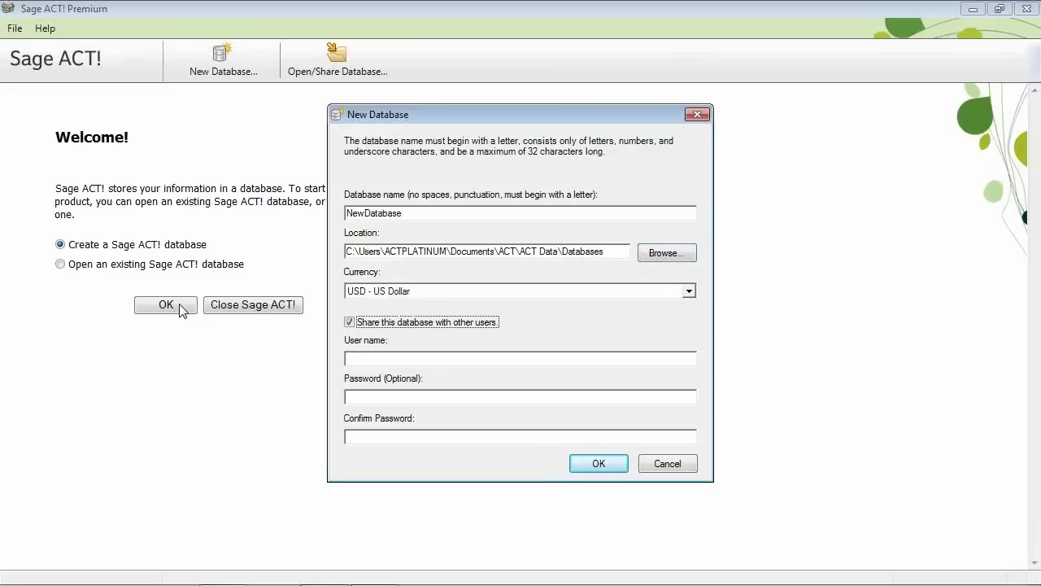
pyautogui.press('Tab')
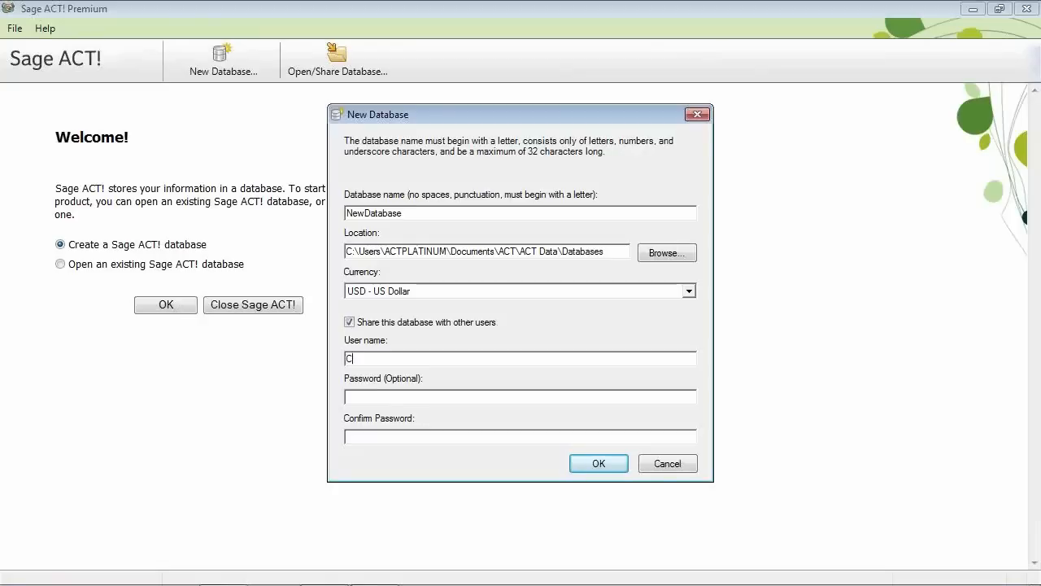
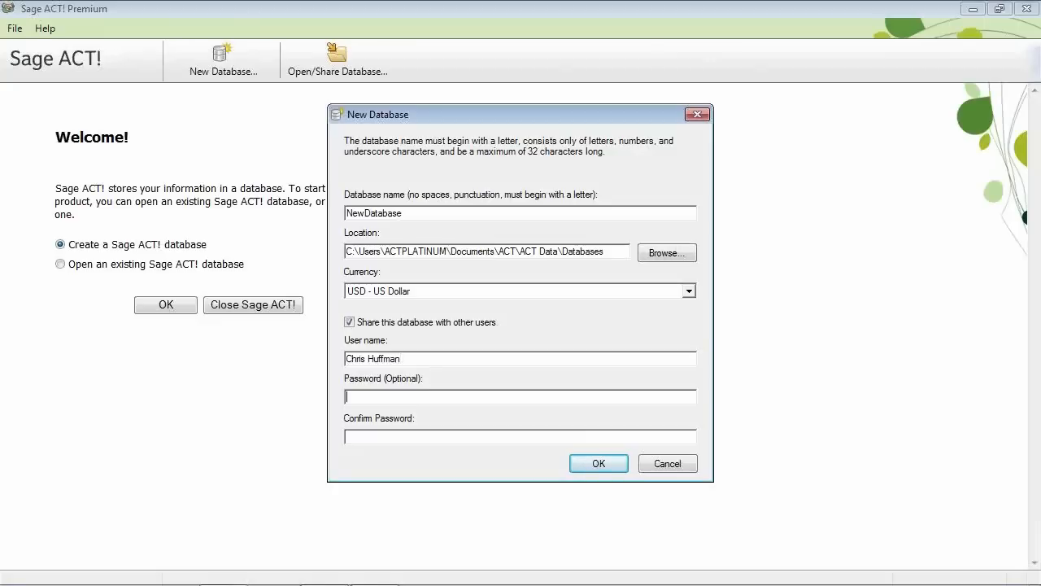
# Confirm the New Database dialog so NewDatabase is created and opened.
pyautogui.click(603, 464)
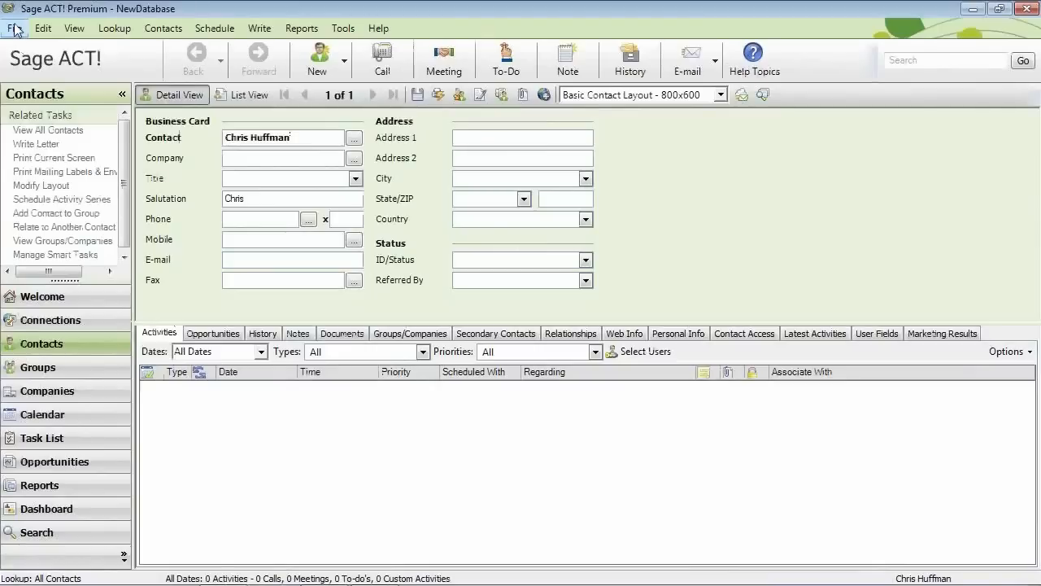
# Launch the Import Wizard from the File menu.
pyautogui.click(15, 29)
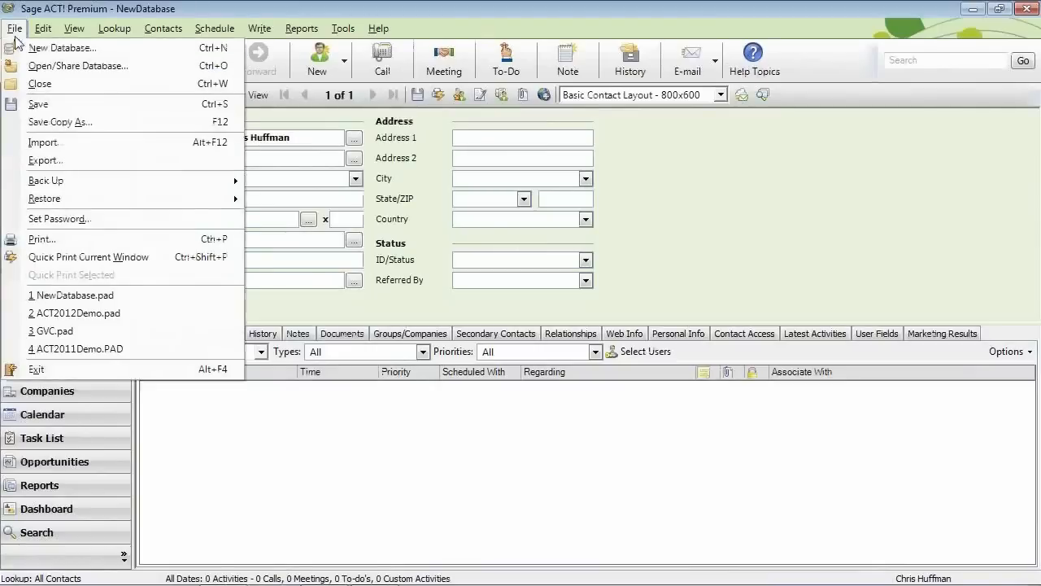
pyautogui.click(35, 144)
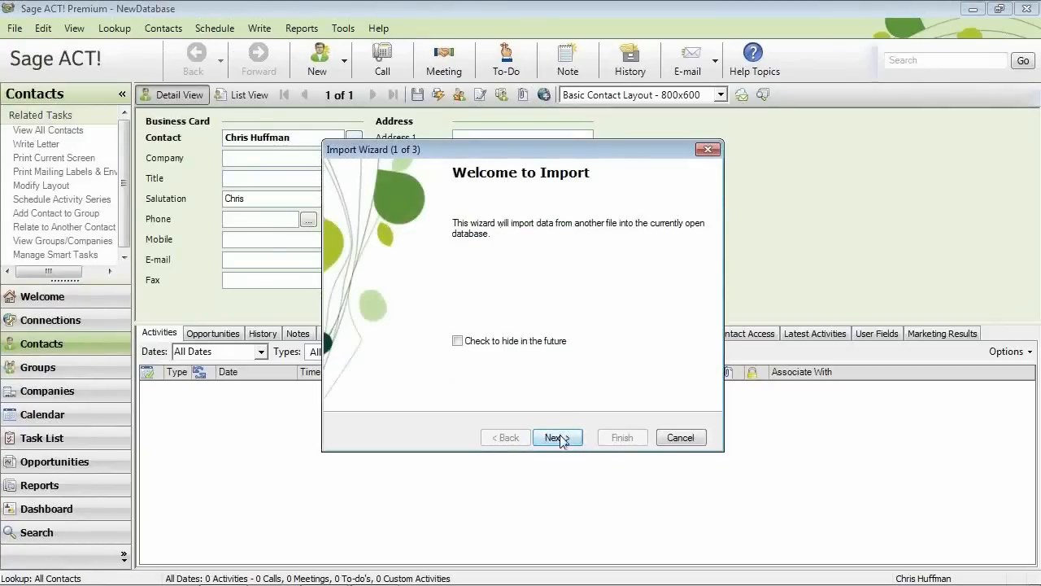
pyautogui.click(558, 439)
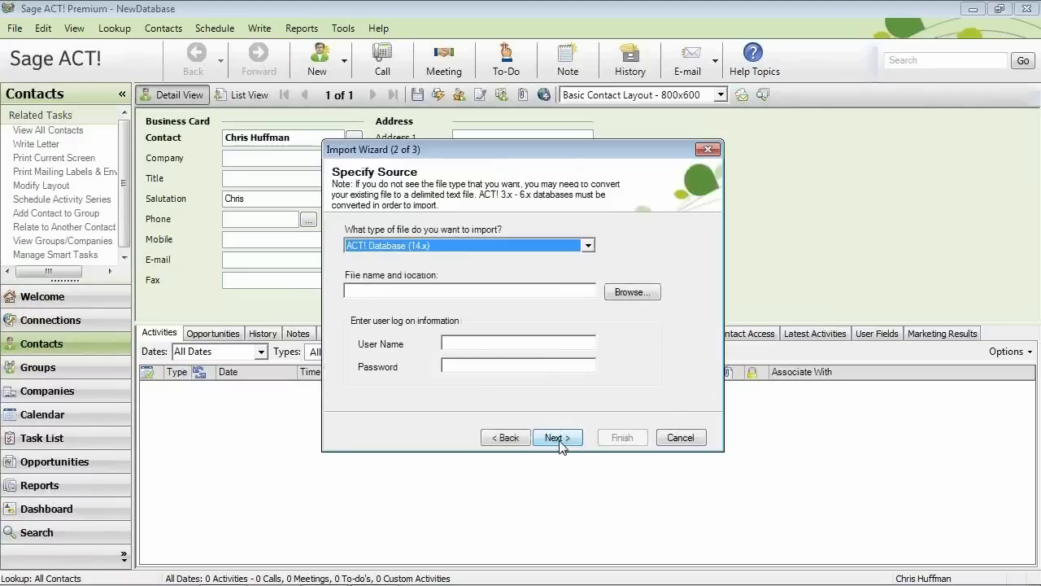
# Choose Excel as the source type and select ACT_Import.xlsx from the Desktop.
pyautogui.click(587, 246)
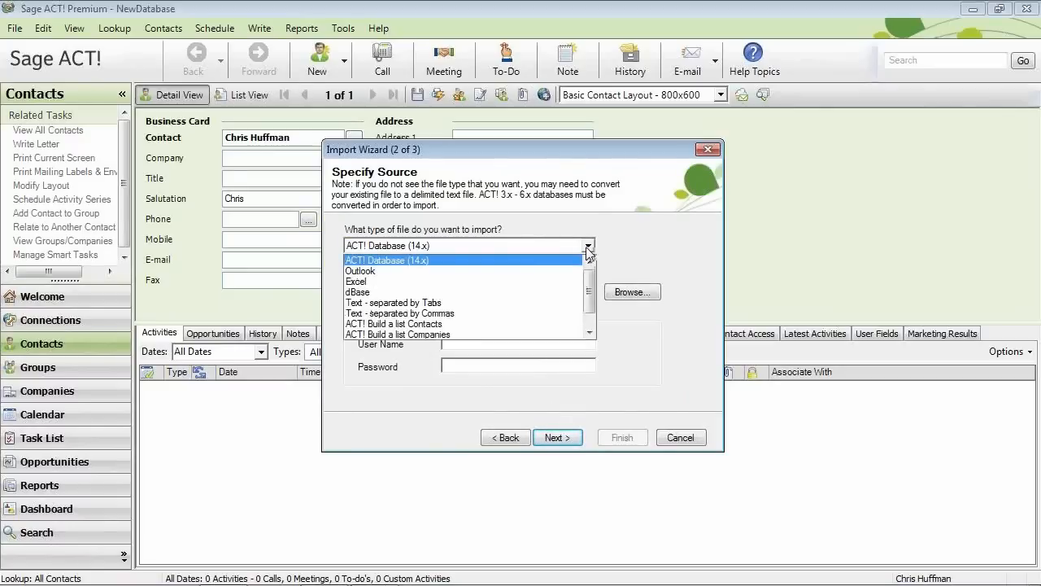
pyautogui.click(567, 283)
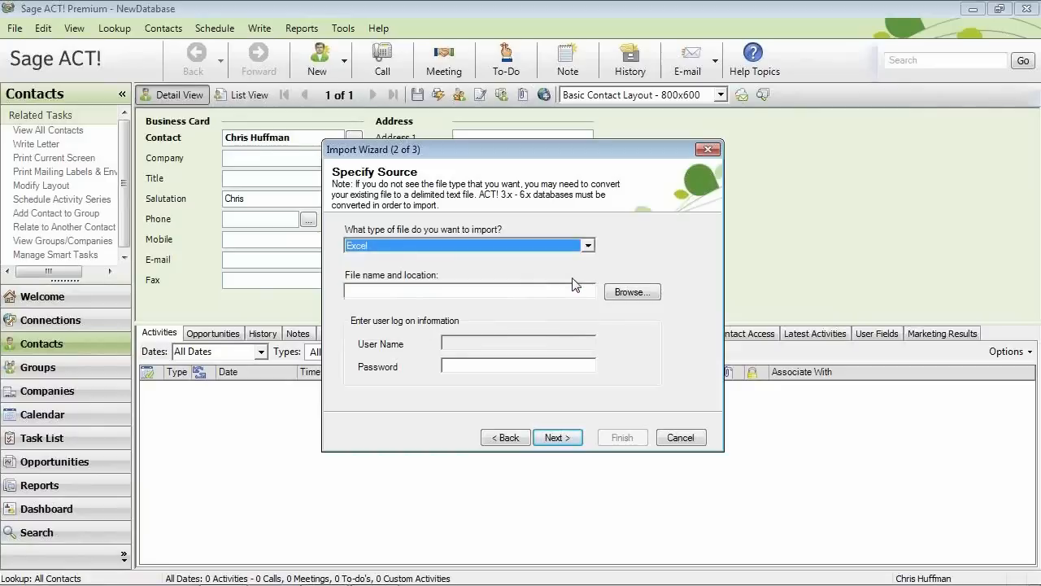
pyautogui.click(628, 292)
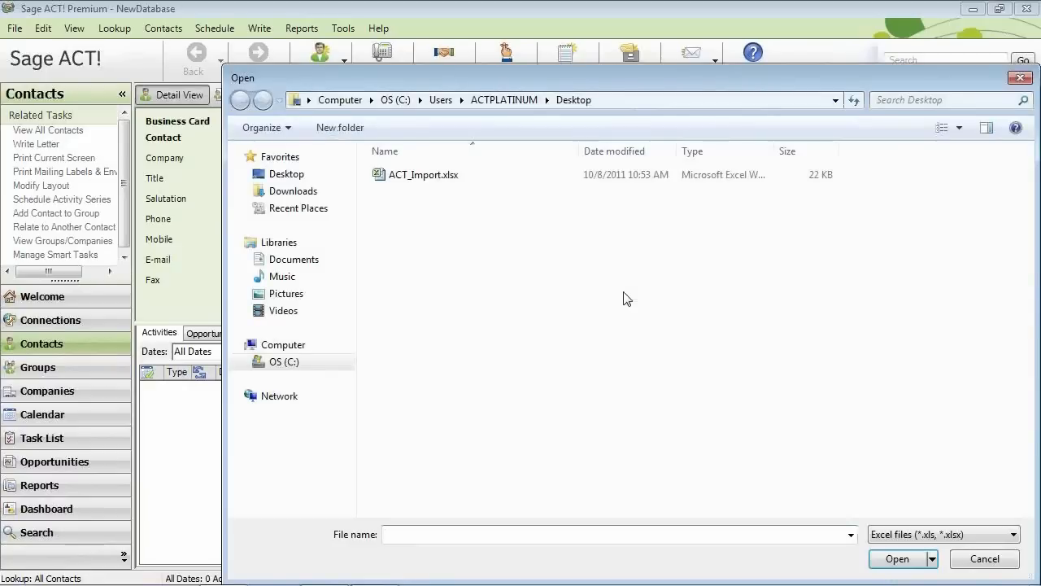
pyautogui.click(401, 178)
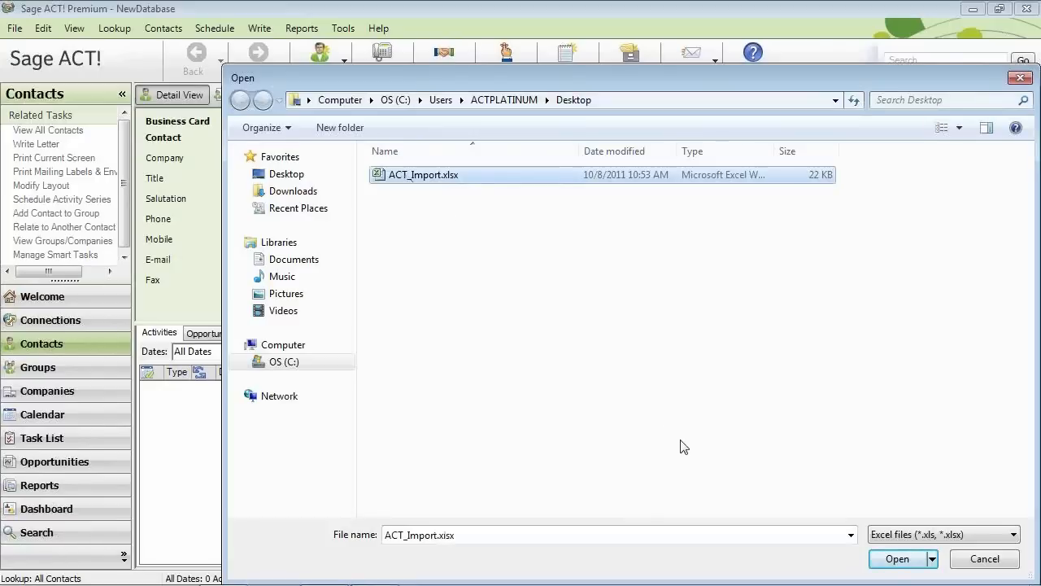
pyautogui.click(895, 558)
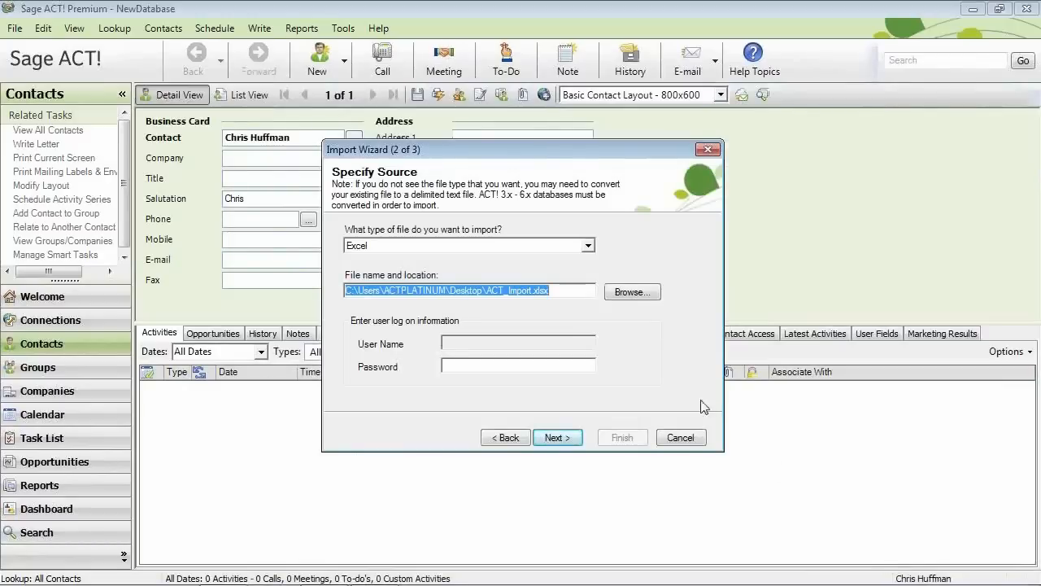
pyautogui.click(558, 436)
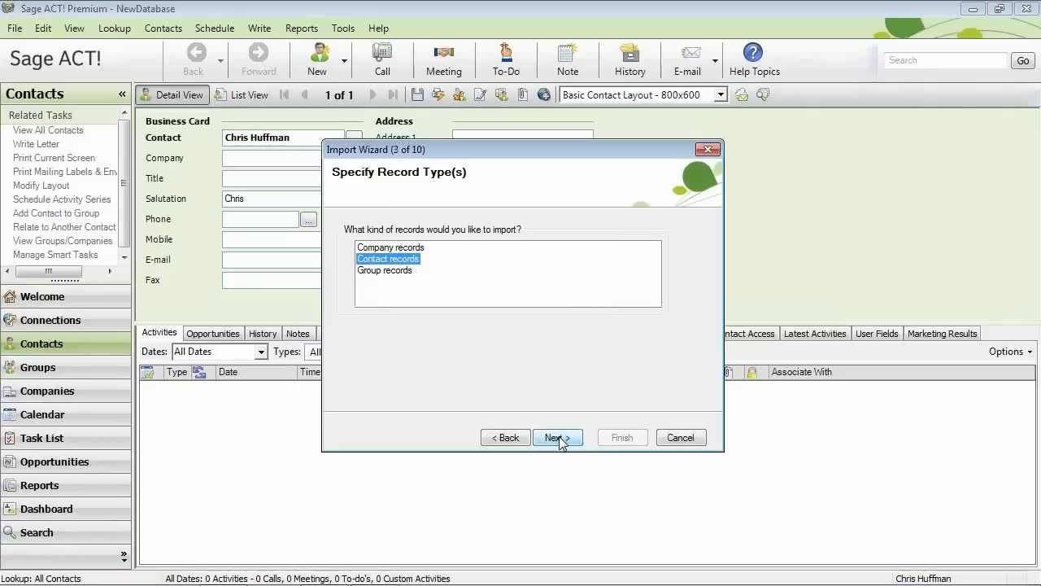
# Keep Contact records and Typical import, then run the import of ACT_Import.xlsx.
pyautogui.click(558, 436)
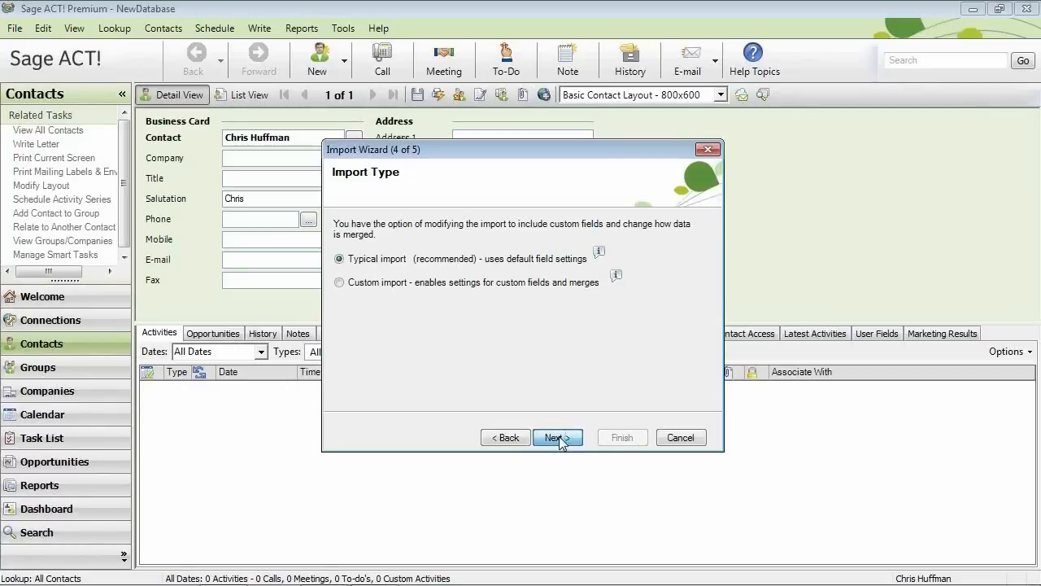
pyautogui.click(556, 438)
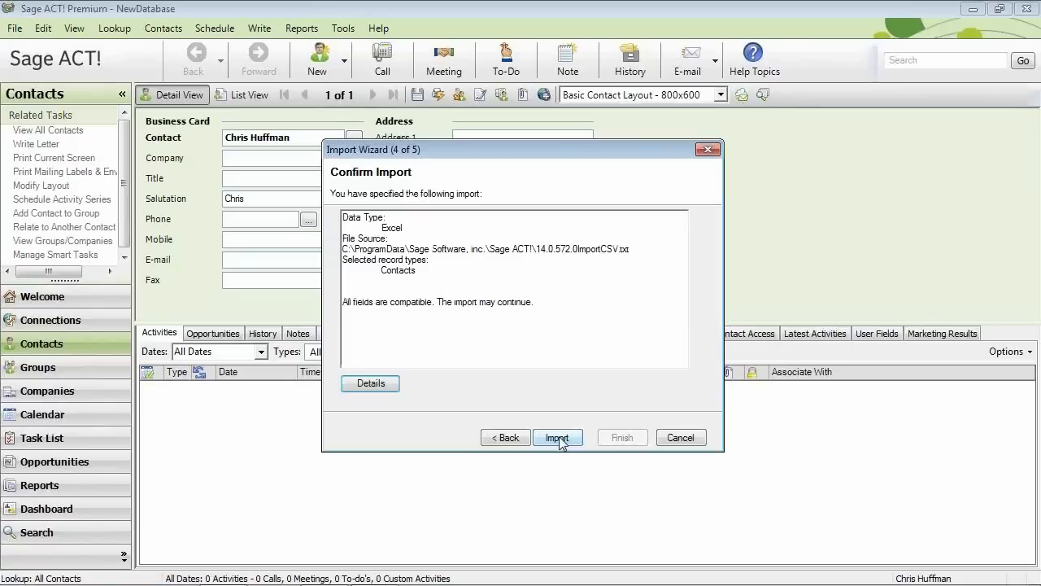
pyautogui.click(559, 436)
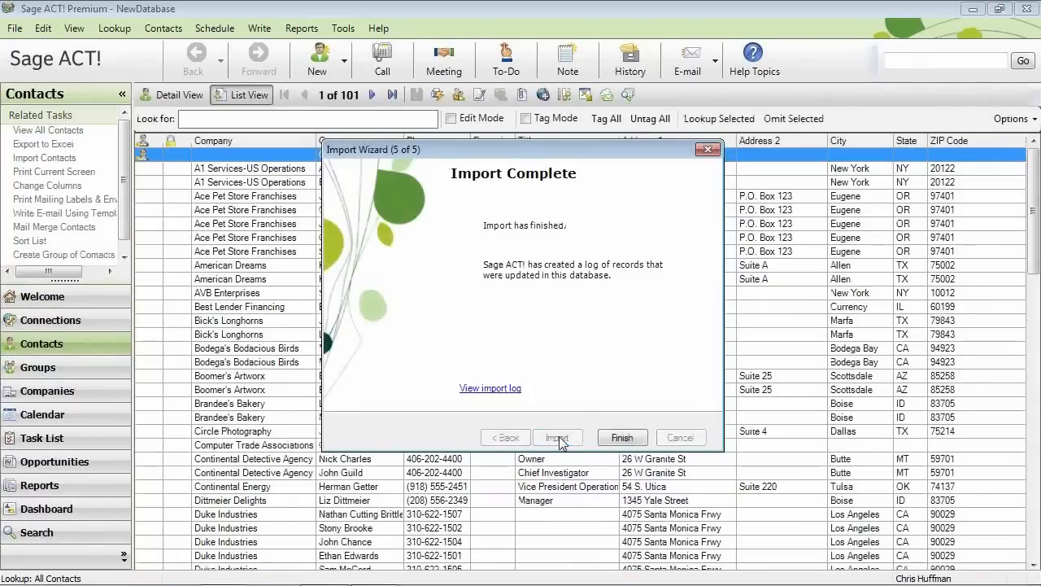
# Review the import log showing 100 contacts merged, then finish the Import Wizard.
pyautogui.click(503, 390)
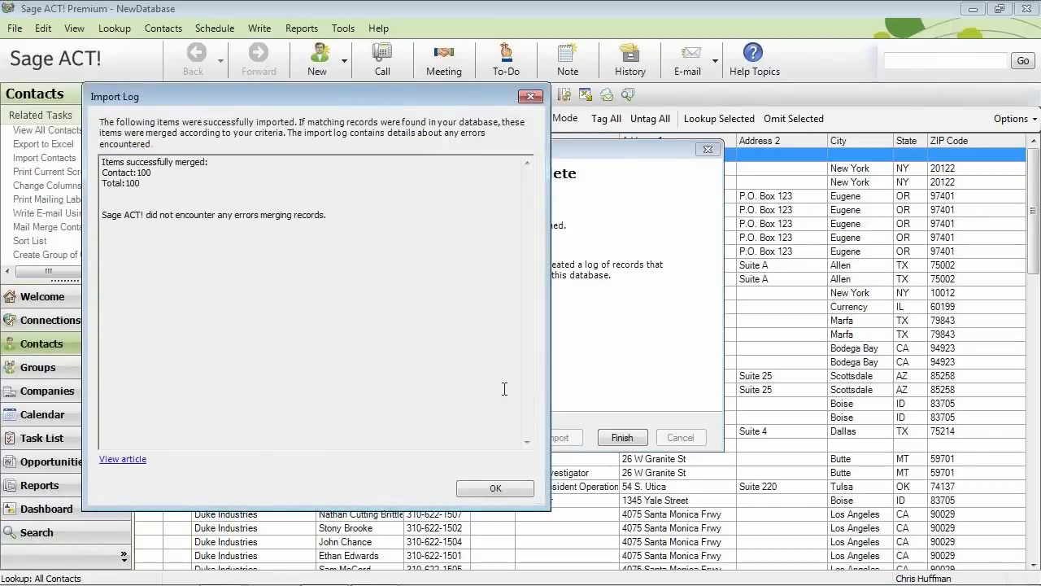
pyautogui.click(497, 487)
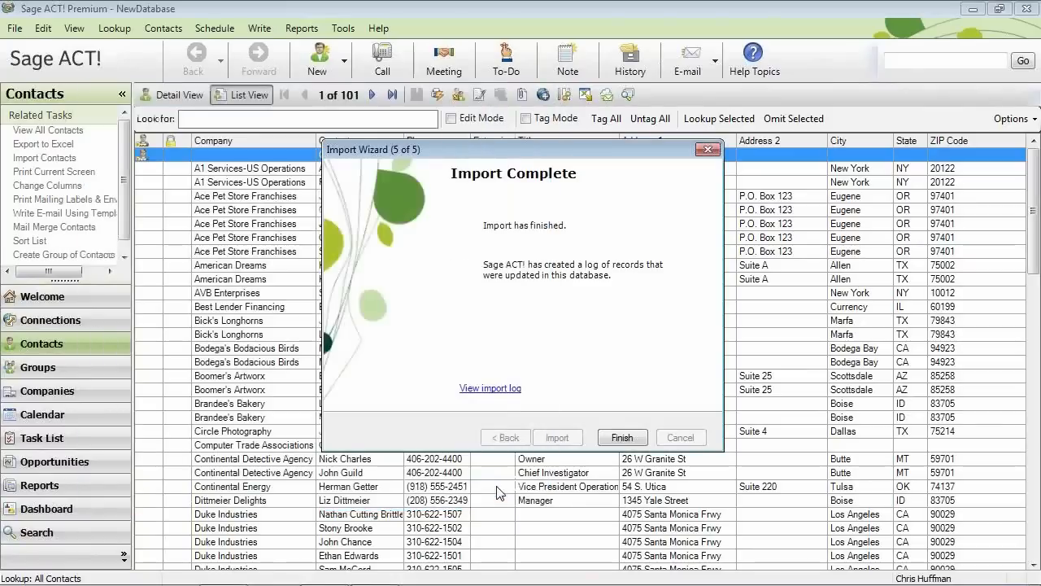
pyautogui.click(622, 439)
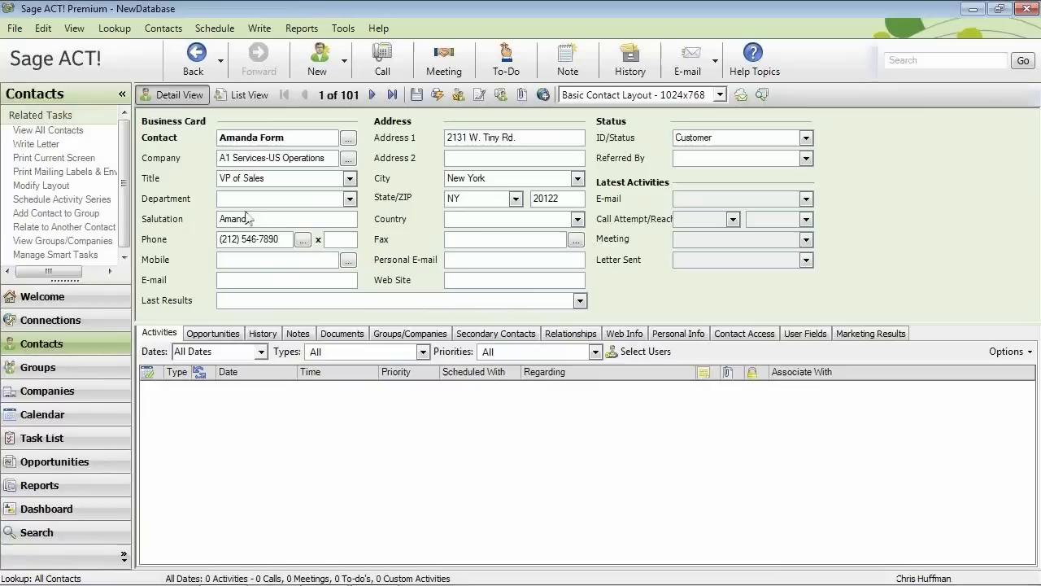
# Create a new contact with the person's full name, company California Creations and title CEO.
pyautogui.click(314, 64)
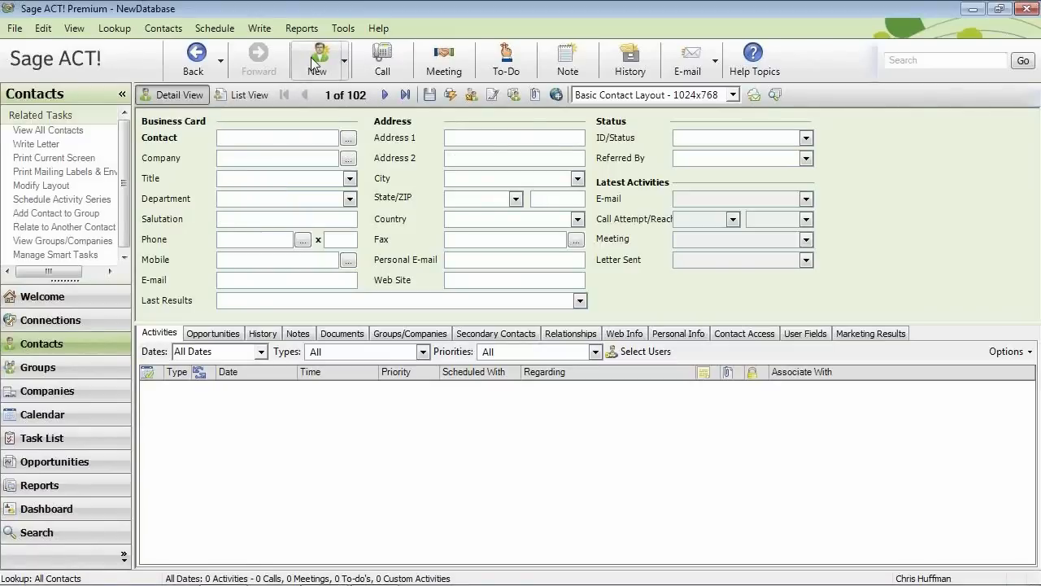
pyautogui.press('Tab')
pyautogui.write('Califo')
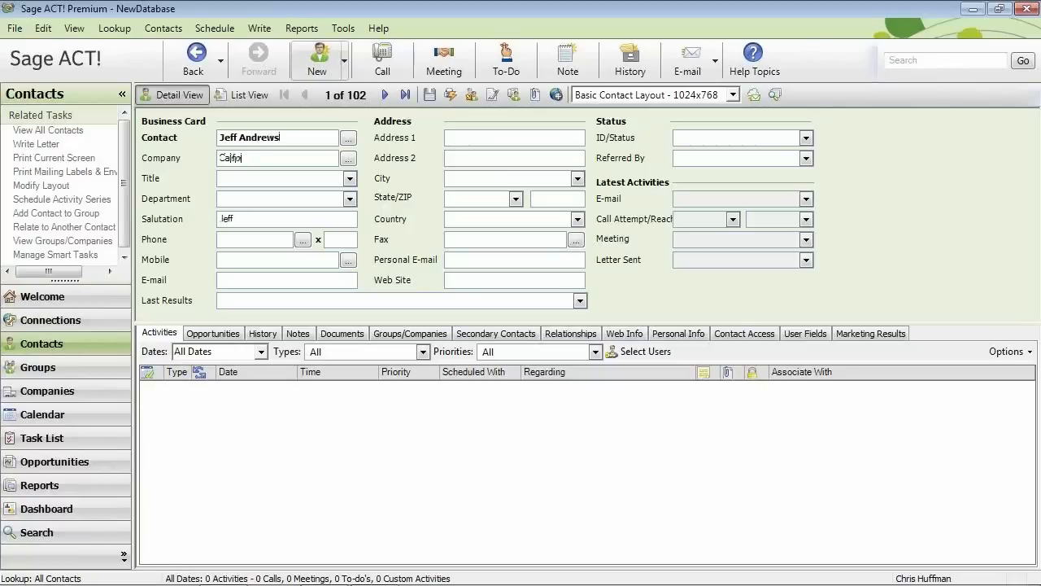
pyautogui.write('rnia Creations')
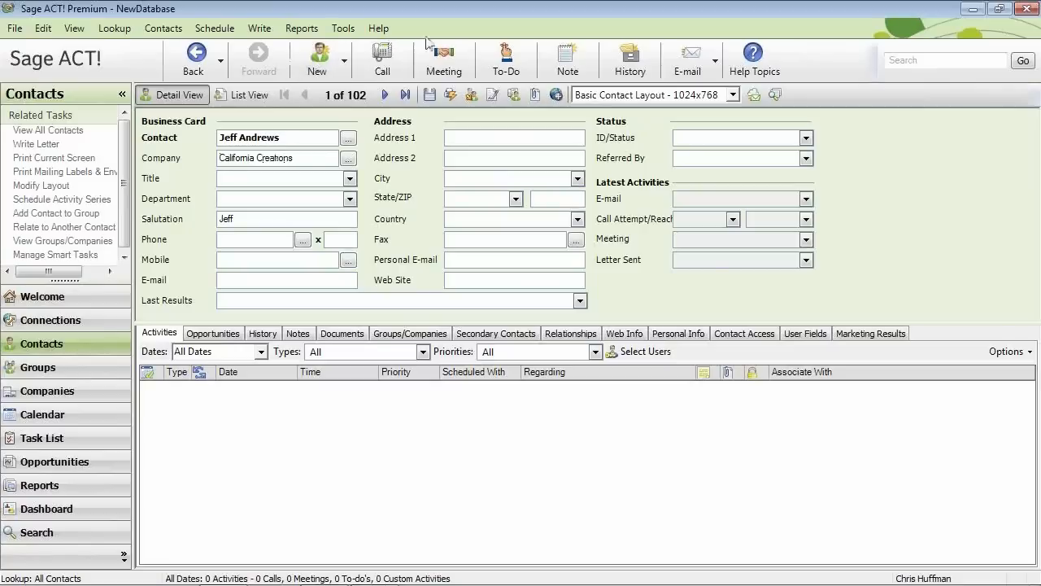
pyautogui.click(349, 178)
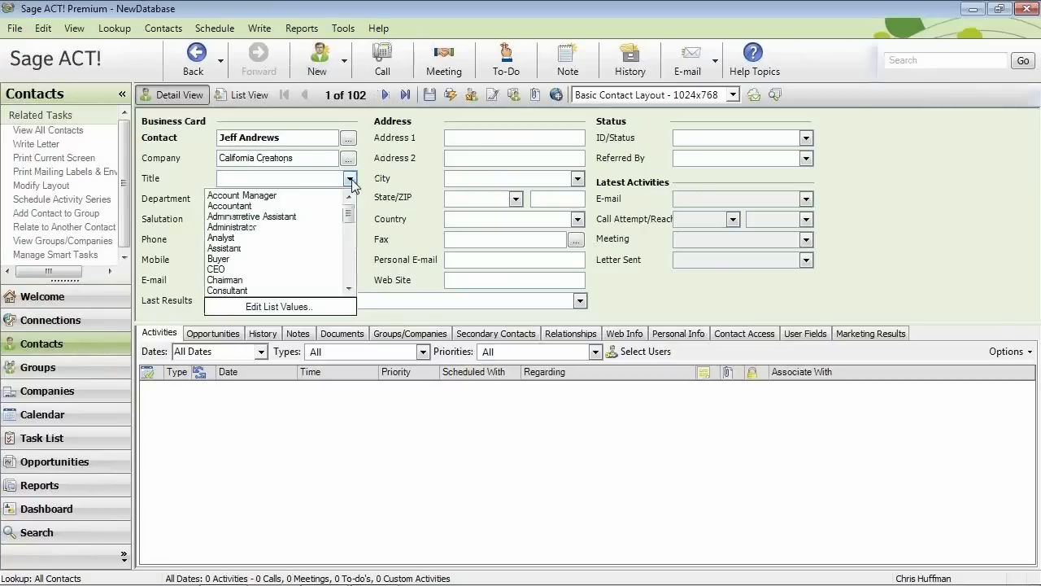
pyautogui.click(217, 269)
# Enter the contact's work phone, e-mail and business address, and set ID/Status to Prospect.
pyautogui.click(227, 239)
pyautogui.write('(714) 555-1212')
pyautogui.press('Tab')
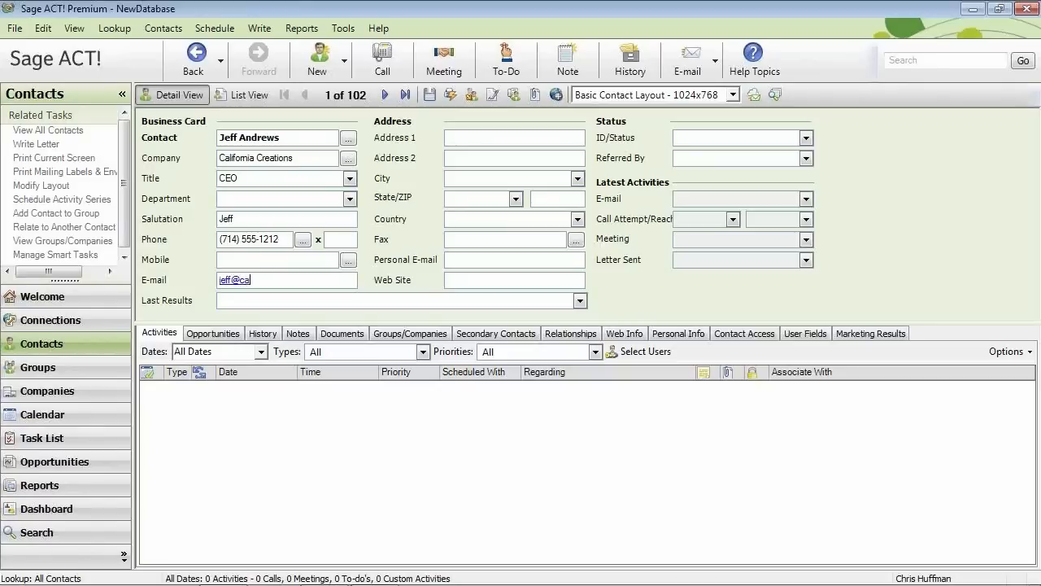
pyautogui.press('Tab')
pyautogui.write('123 Main Street')
pyautogui.press('Tab')
pyautogui.press('Tab')
pyautogui.write('Los Angeles')
pyautogui.press('Tab')
pyautogui.write('CA')
pyautogui.press('Tab')
pyautogui.write('90210')
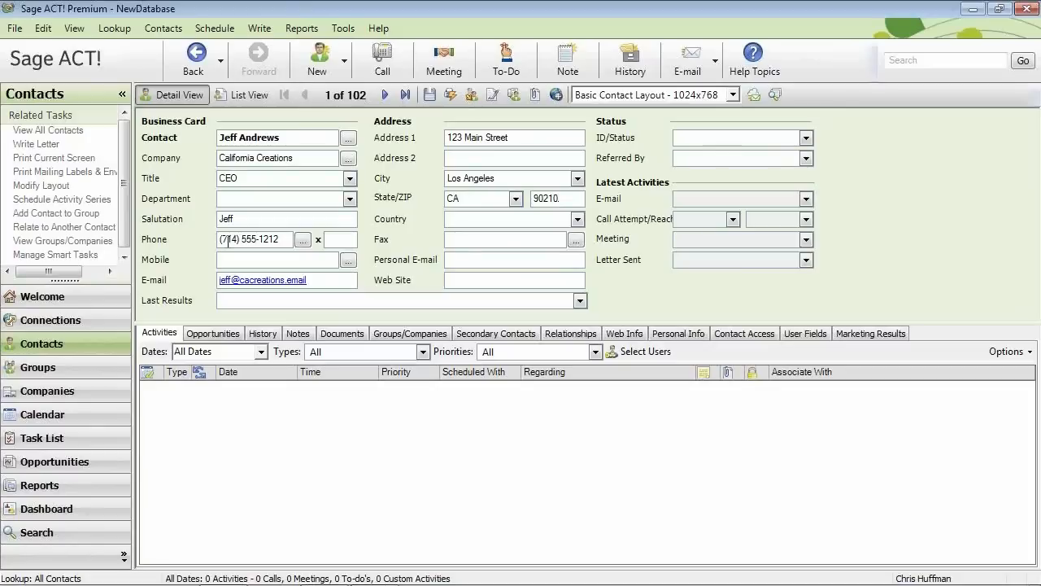
pyautogui.write('prospect')
pyautogui.press('Tab')
# Add a home phone and spouse name under Personal Info, then step to the next and previous contacts.
pyautogui.click(677, 335)
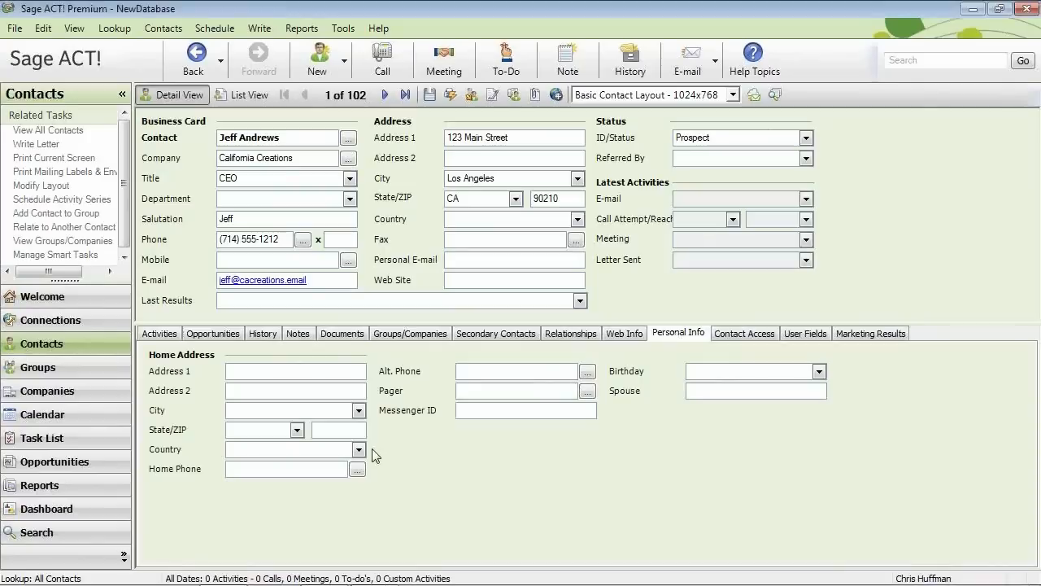
pyautogui.click(283, 469)
pyautogui.write('(949) 555-1212')
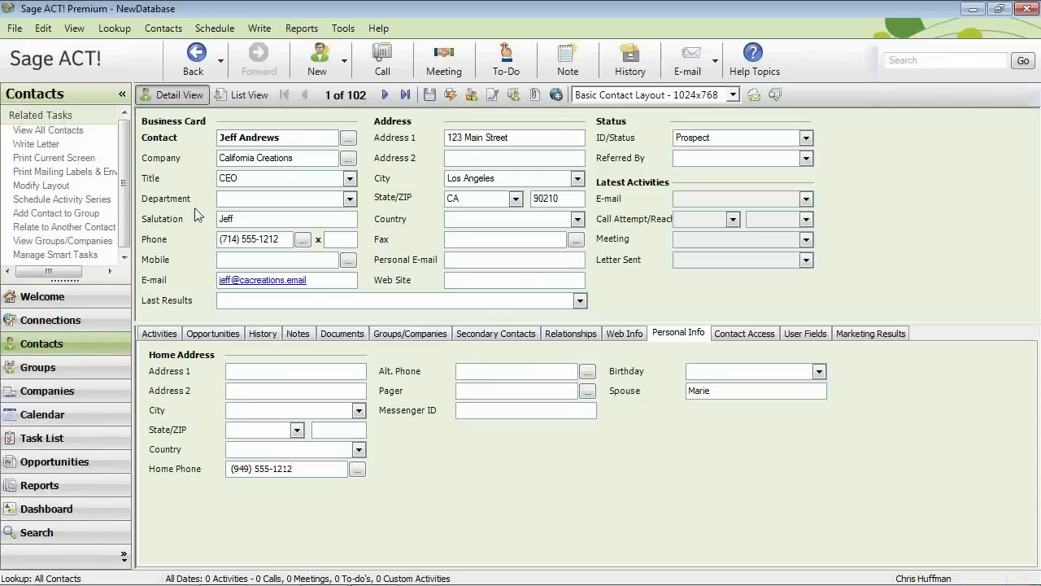
pyautogui.click(280, 139)
pyautogui.click(384, 96)
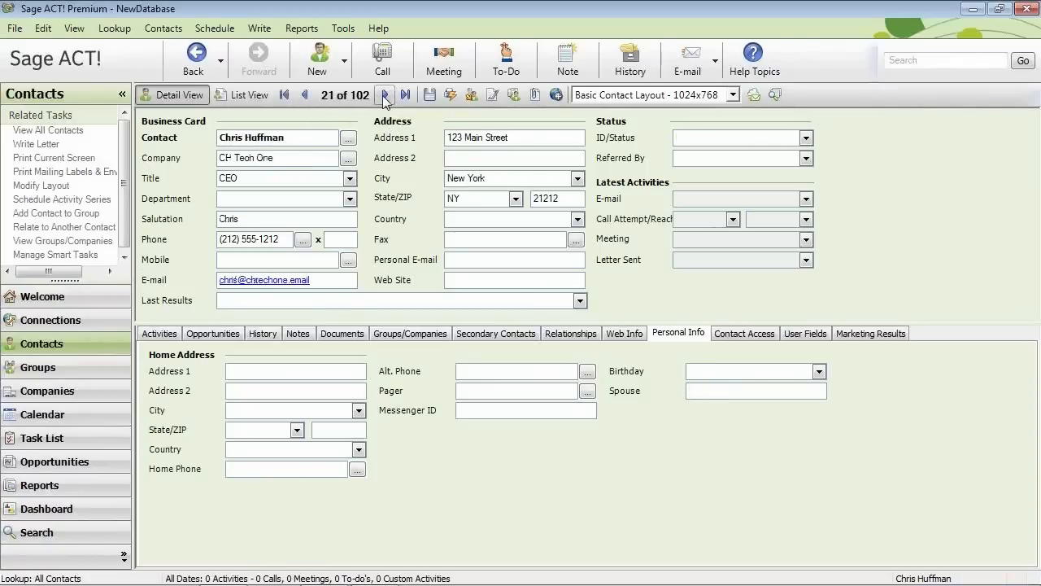
pyautogui.click(306, 95)
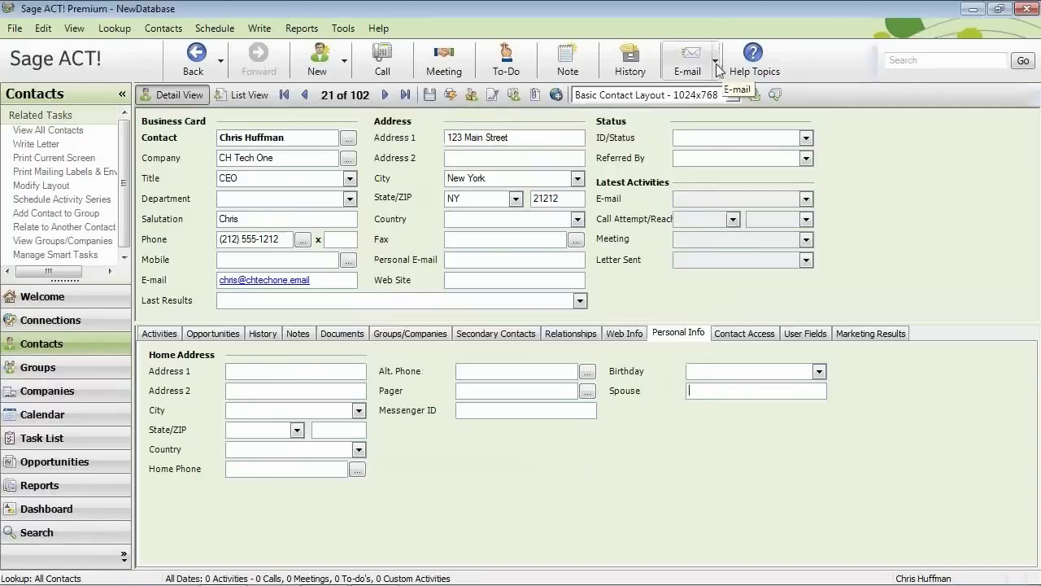
# Open E-Mail Preferences and launch the E-mail System Setup wizard.
pyautogui.click(716, 62)
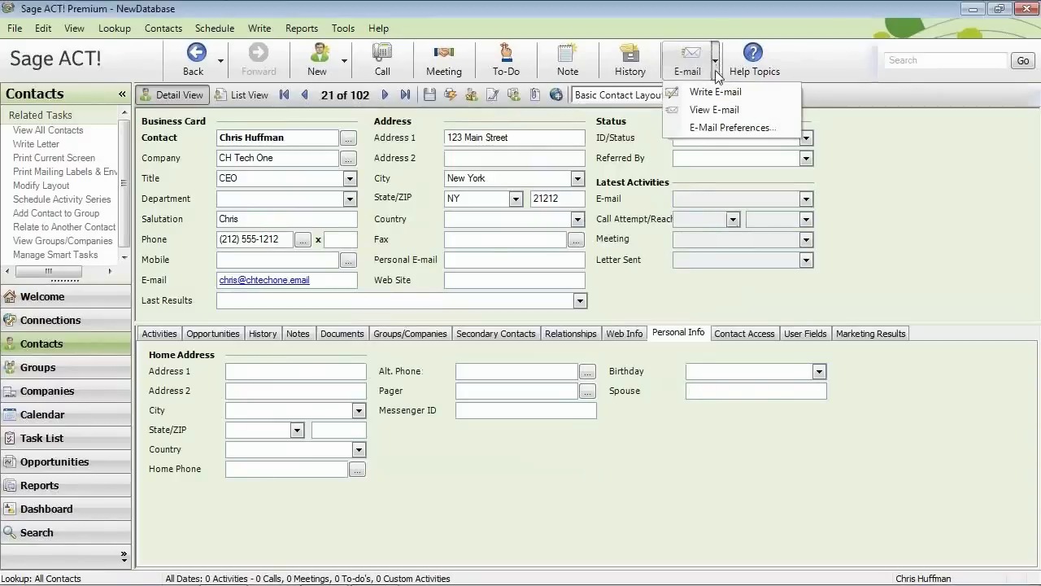
pyautogui.click(716, 128)
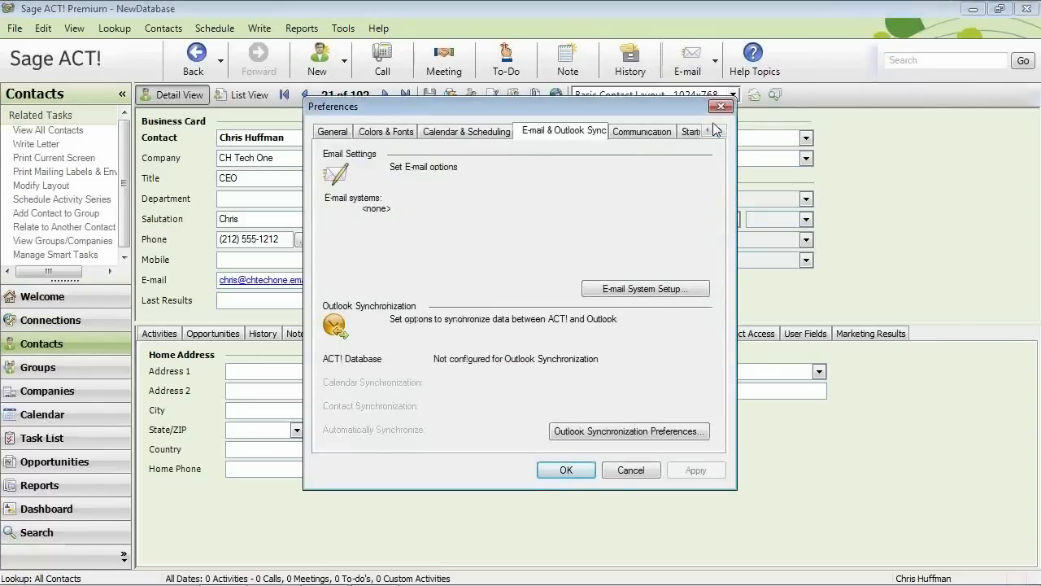
pyautogui.click(652, 290)
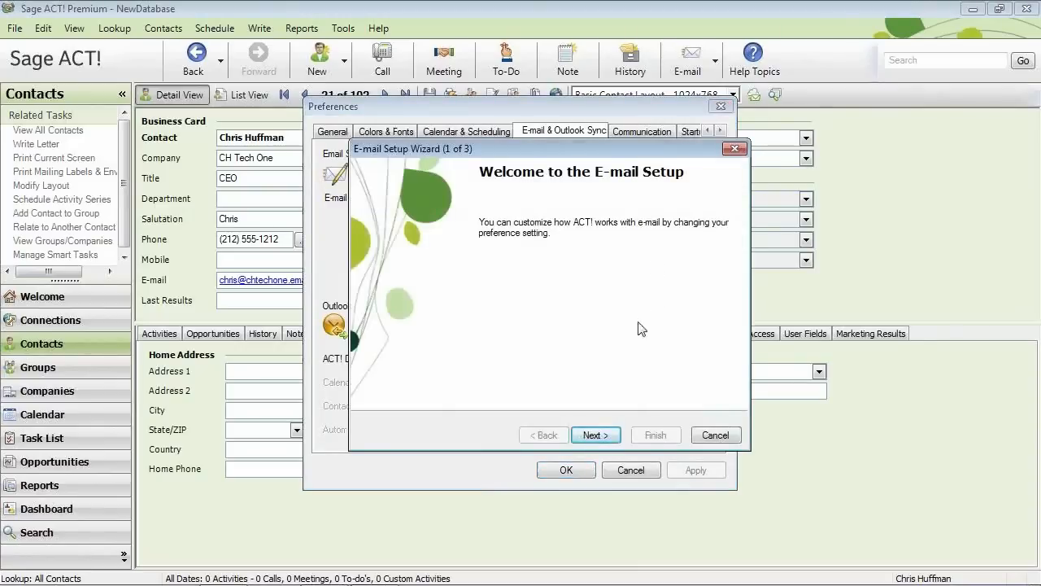
# Choose Microsoft Outlook as the e-mail system and add NewDatabase as its Outlook address book.
pyautogui.click(597, 438)
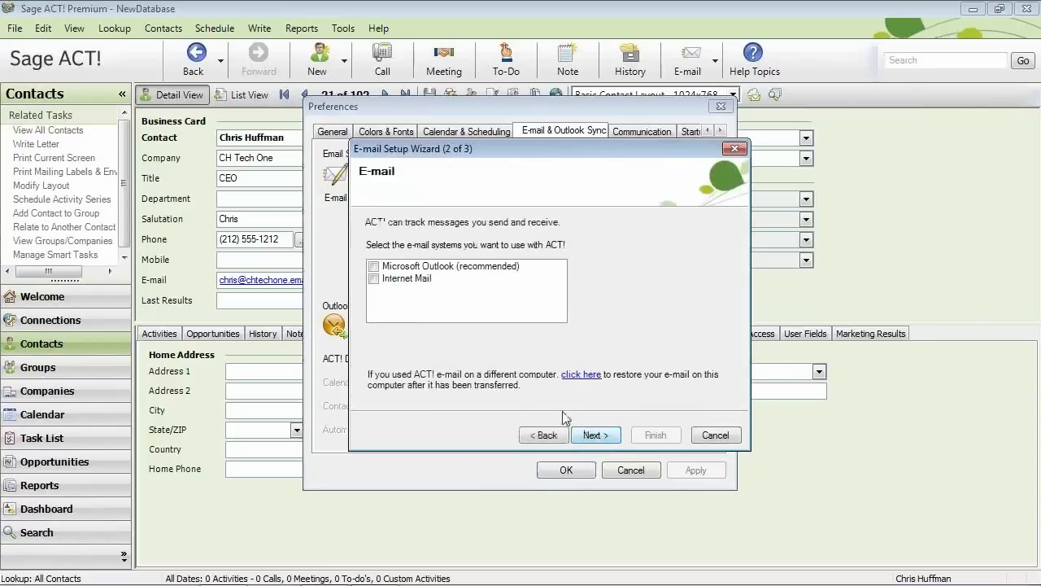
pyautogui.click(381, 268)
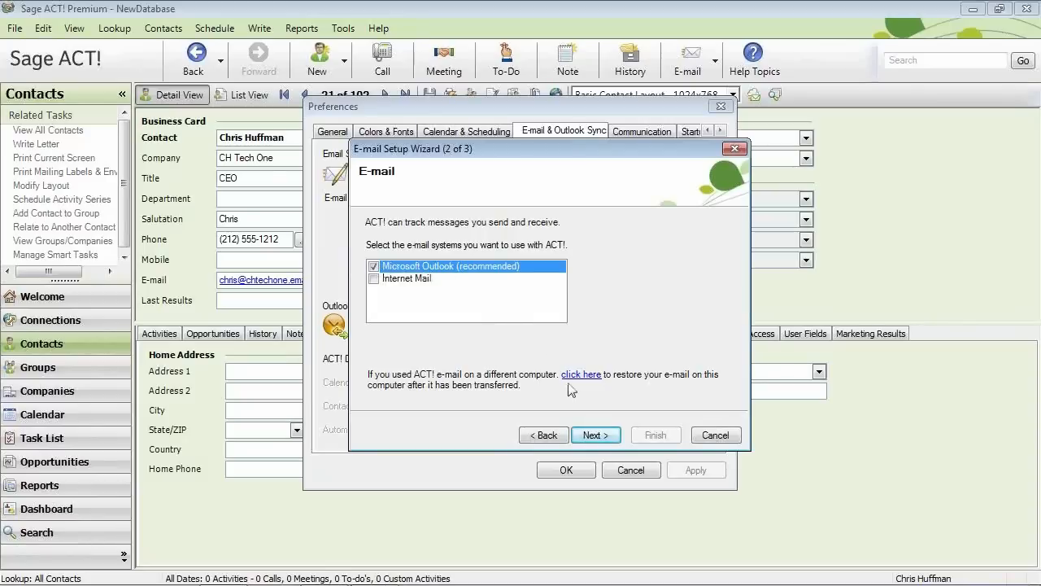
pyautogui.click(593, 435)
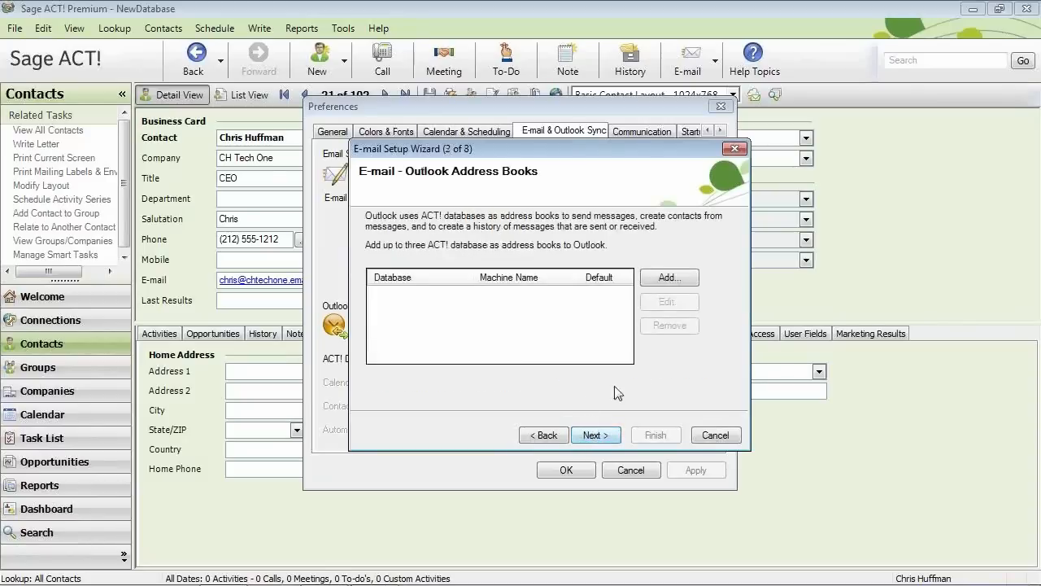
pyautogui.click(667, 278)
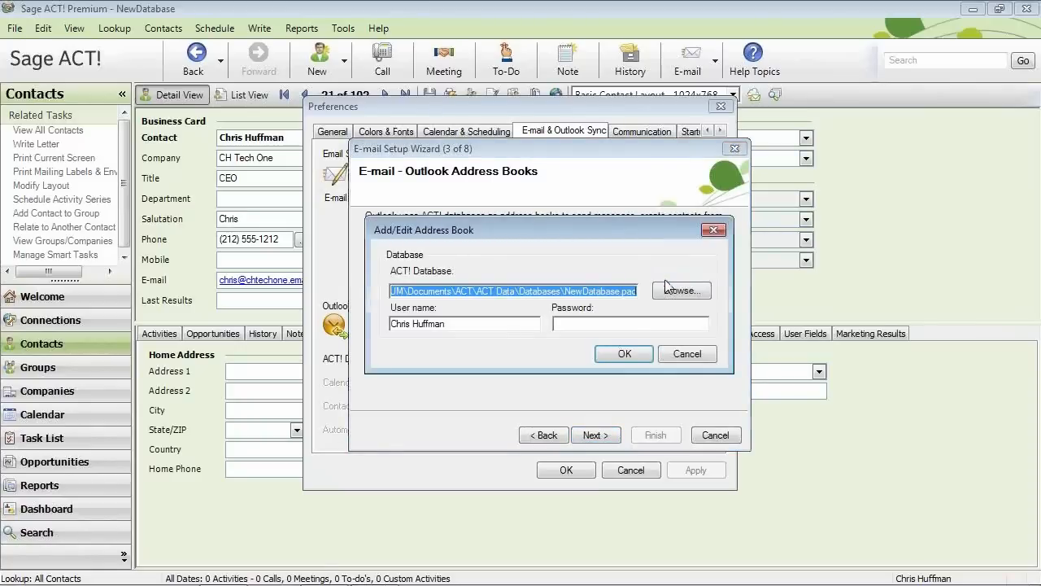
pyautogui.click(625, 355)
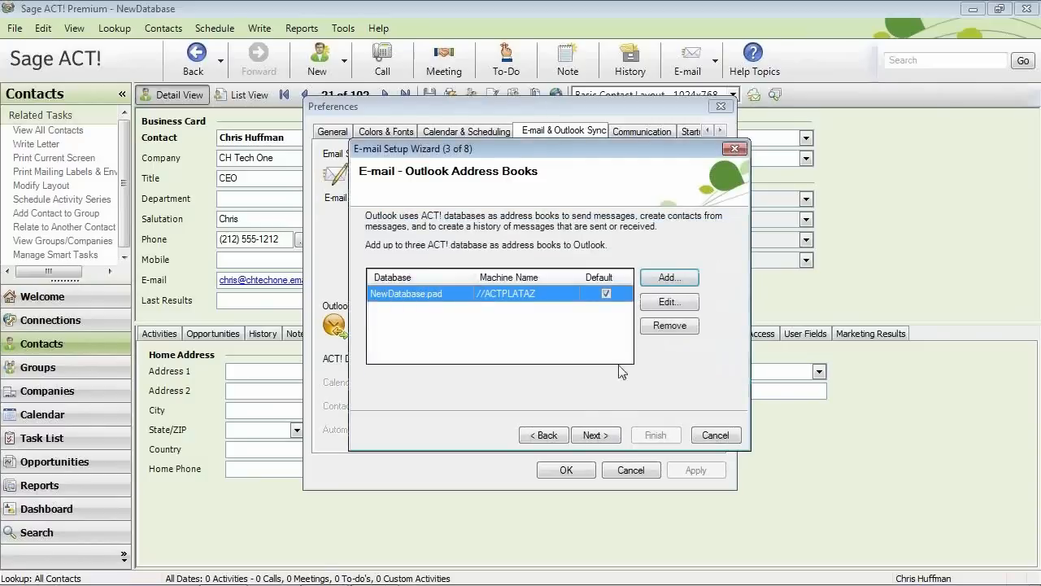
# Keep Outlook as e-mail editor with default history, attachment and invitation settings, and finish setup.
pyautogui.click(596, 436)
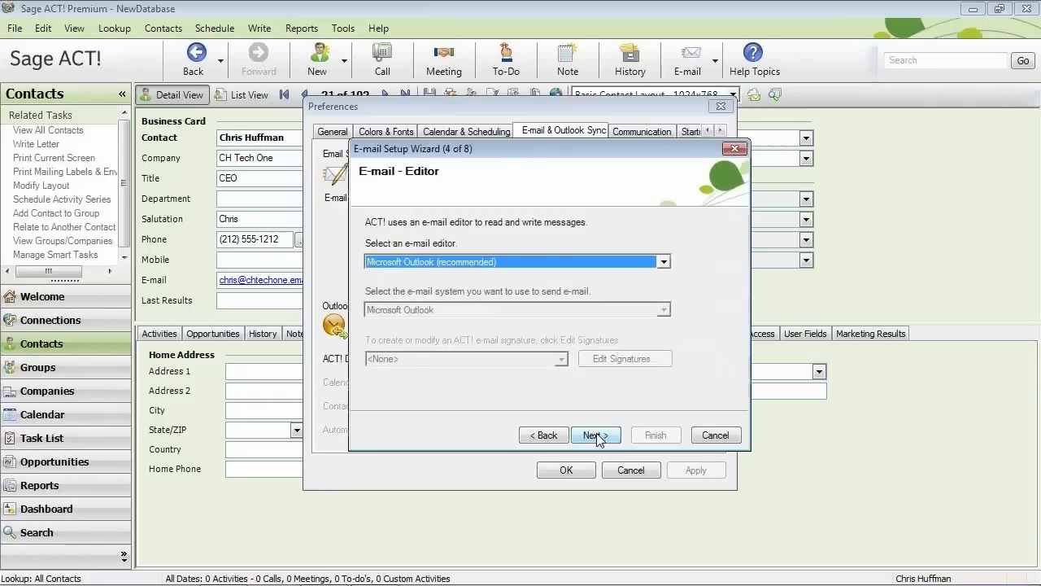
pyautogui.click(596, 436)
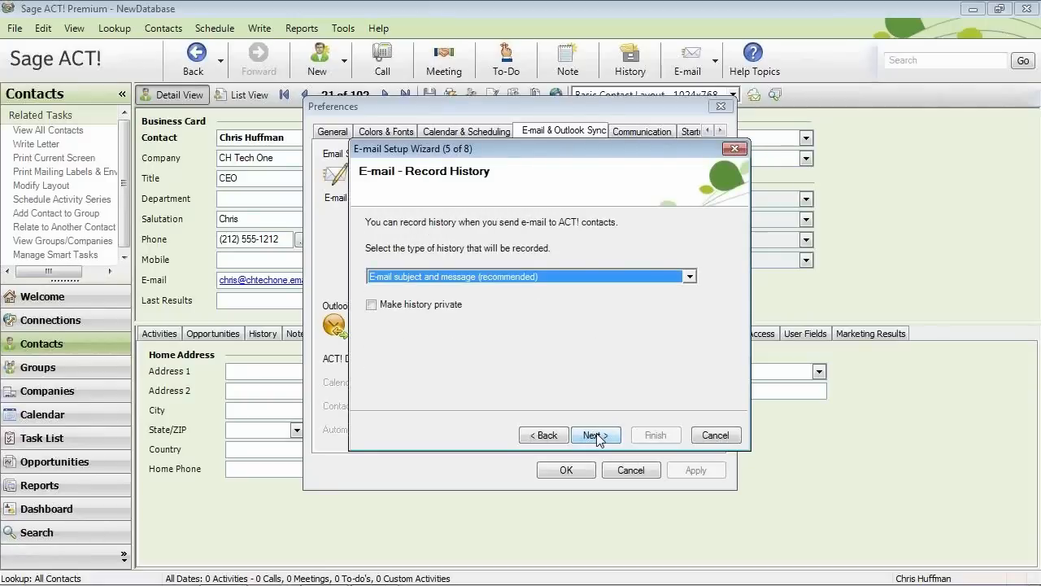
pyautogui.click(597, 436)
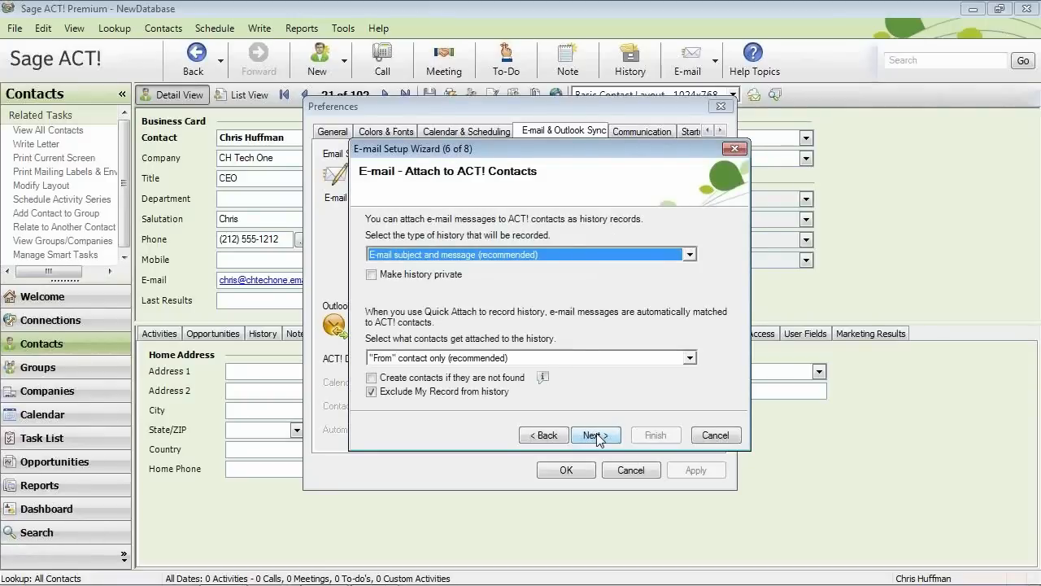
pyautogui.click(596, 436)
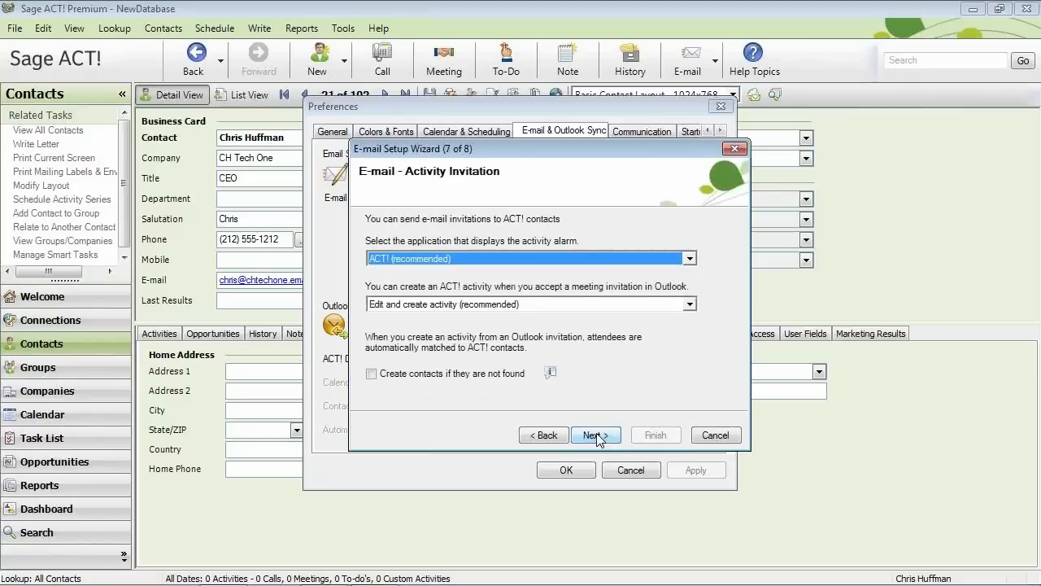
pyautogui.click(596, 436)
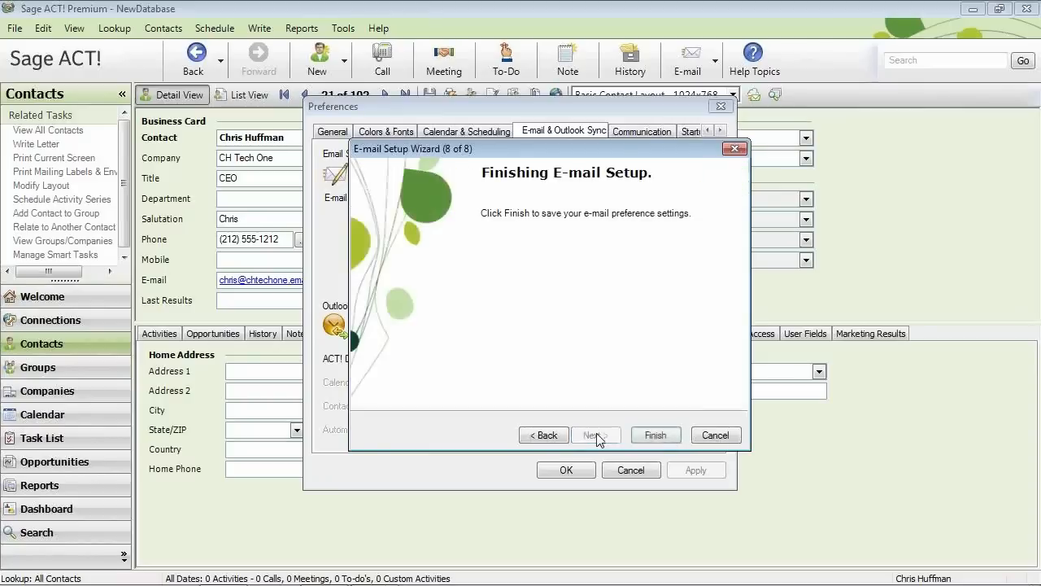
pyautogui.click(646, 434)
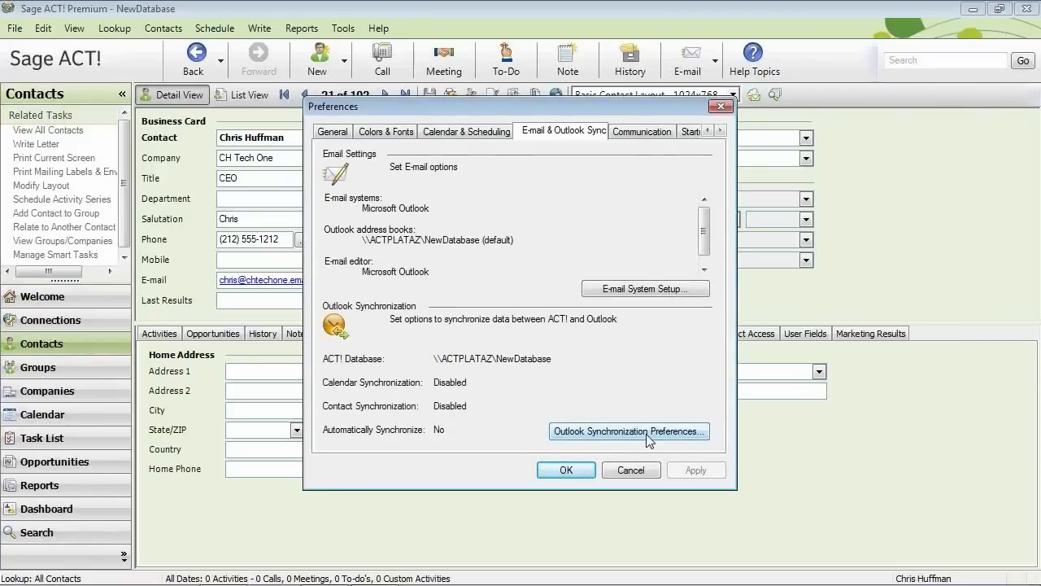
# Save and close the Preferences dialog with OK.
pyautogui.click(573, 472)
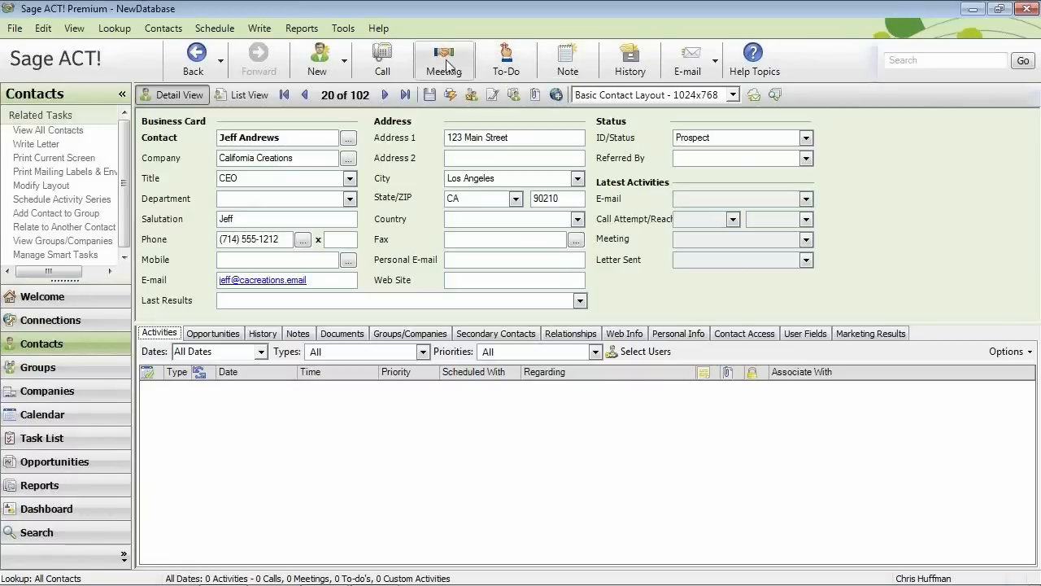
# Schedule a 9:00 AM call on 11/1/2011 with the California Creations contact, regarding Cold Call.
pyautogui.click(386, 66)
pyautogui.press('Tab')
pyautogui.press('Tab')
pyautogui.press('Tab')
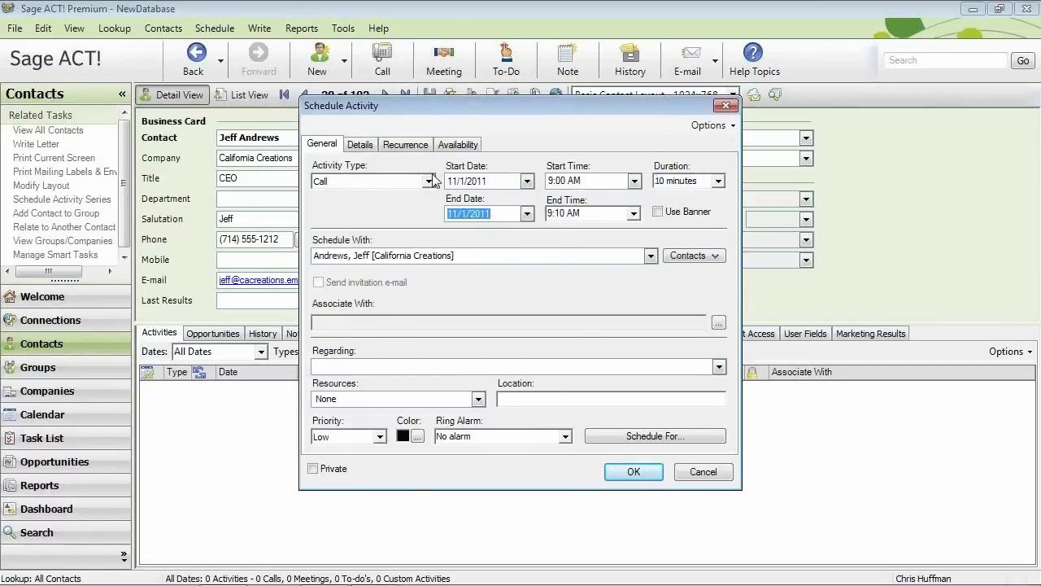
pyautogui.press('Tab')
pyautogui.press('Tab')
pyautogui.click(650, 255)
pyautogui.click(651, 256)
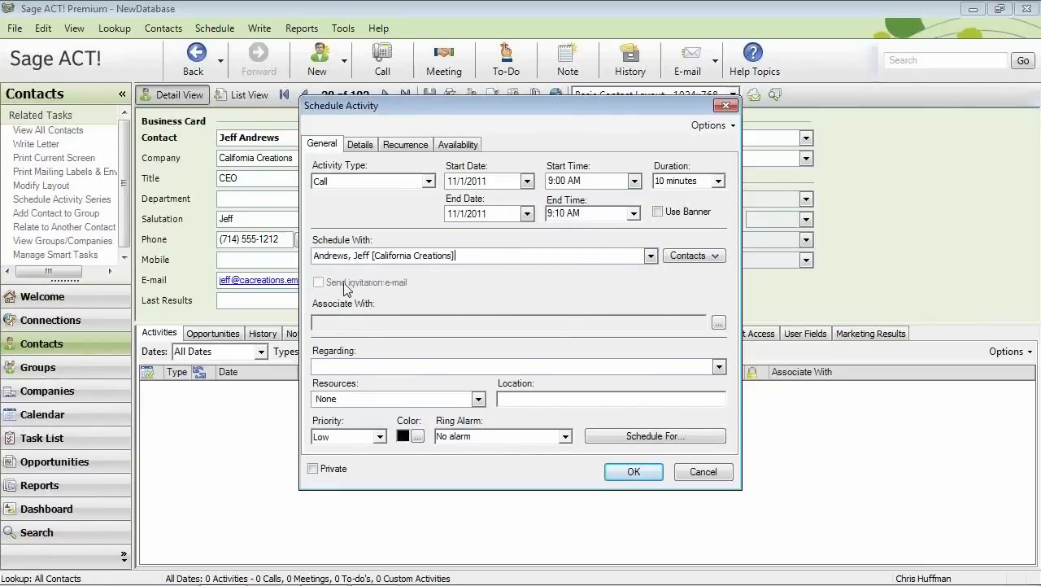
pyautogui.click(719, 366)
pyautogui.click(333, 395)
# Add the detail note 'Discuss our latest prooucts', save the call, and show the Task List.
pyautogui.click(359, 144)
pyautogui.write('Discuss our latest')
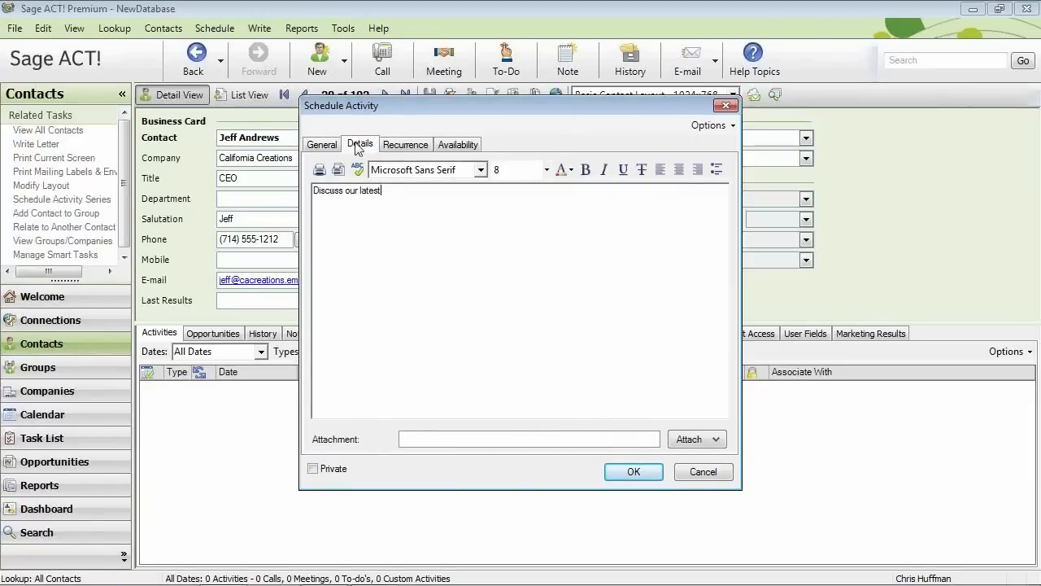
pyautogui.write(' prooucts')
pyautogui.click(322, 144)
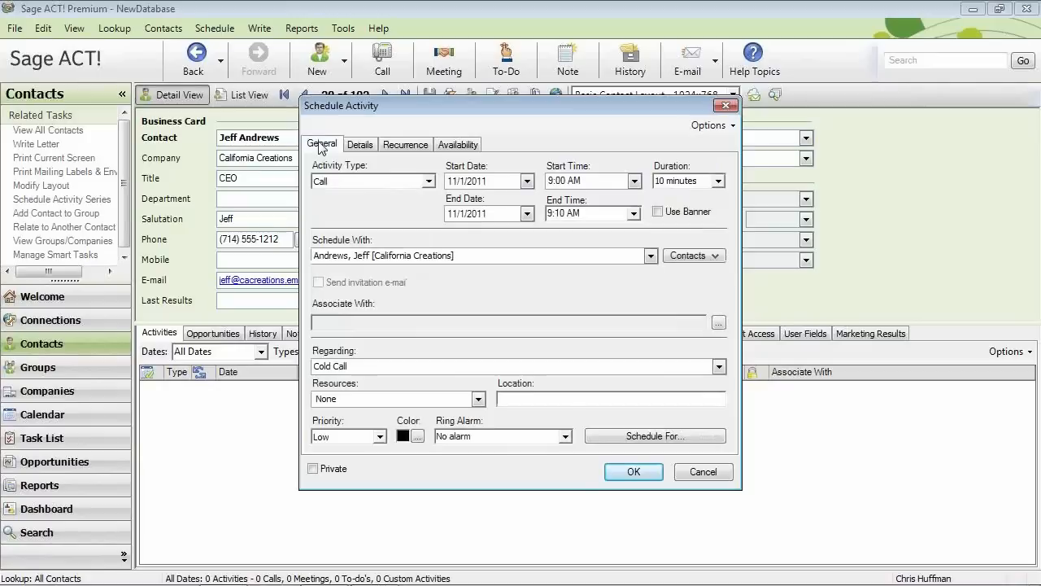
pyautogui.click(633, 472)
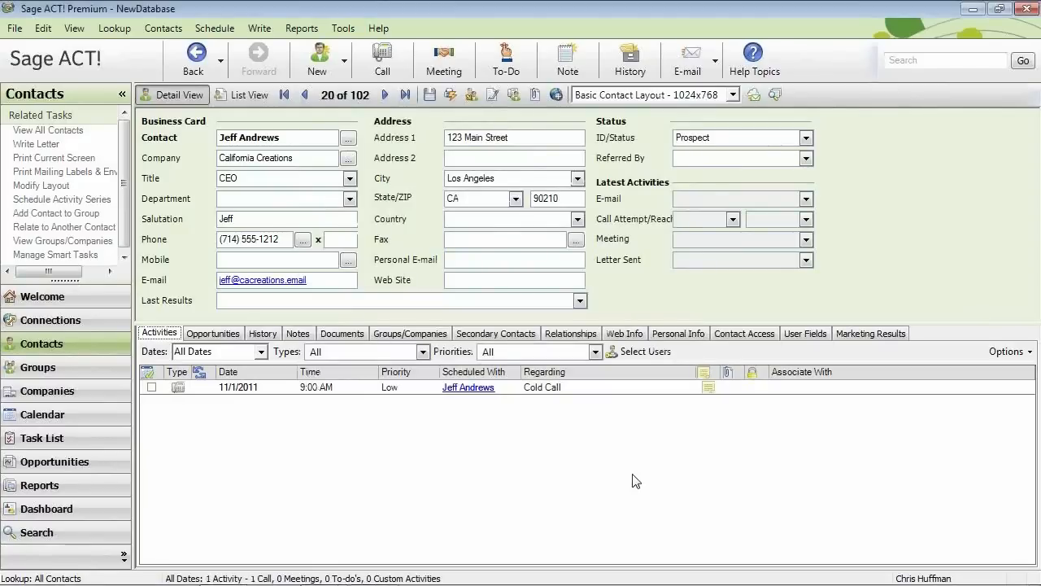
pyautogui.click(43, 439)
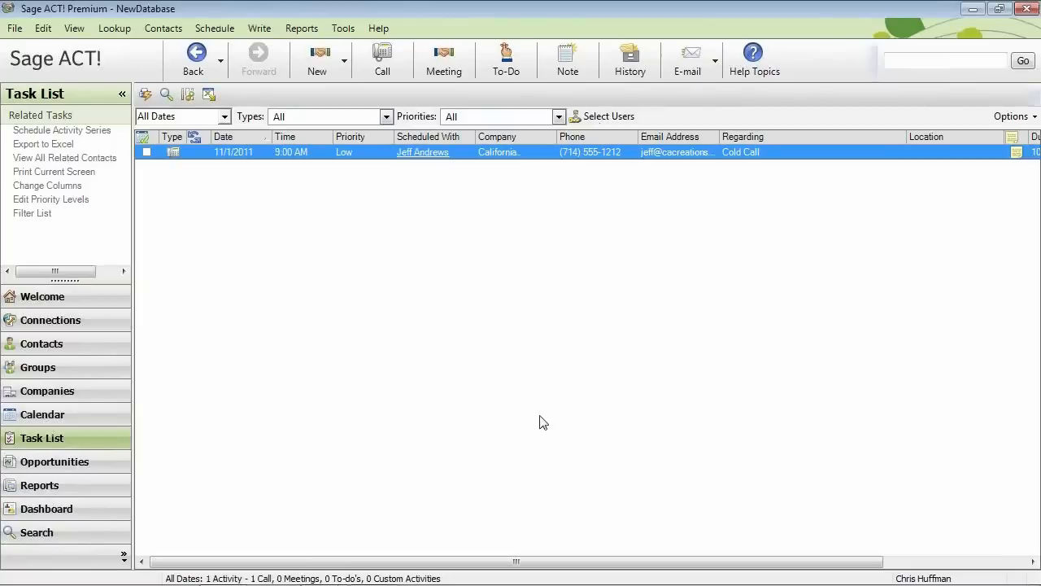
# Clear the Cold Call as Call Completed, adding a new Details line about mailing product package information.
pyautogui.click(146, 154)
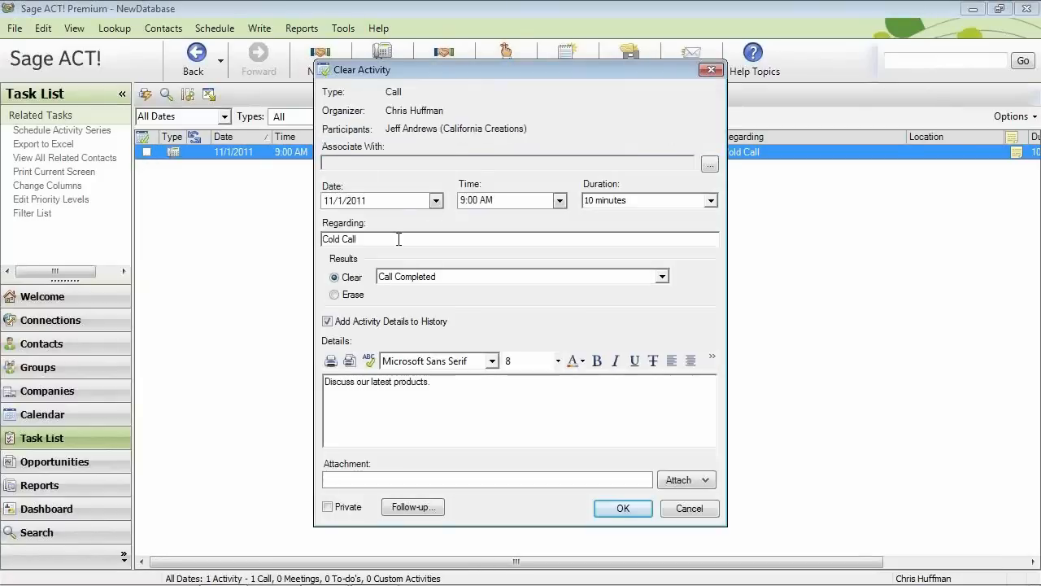
pyautogui.click(662, 278)
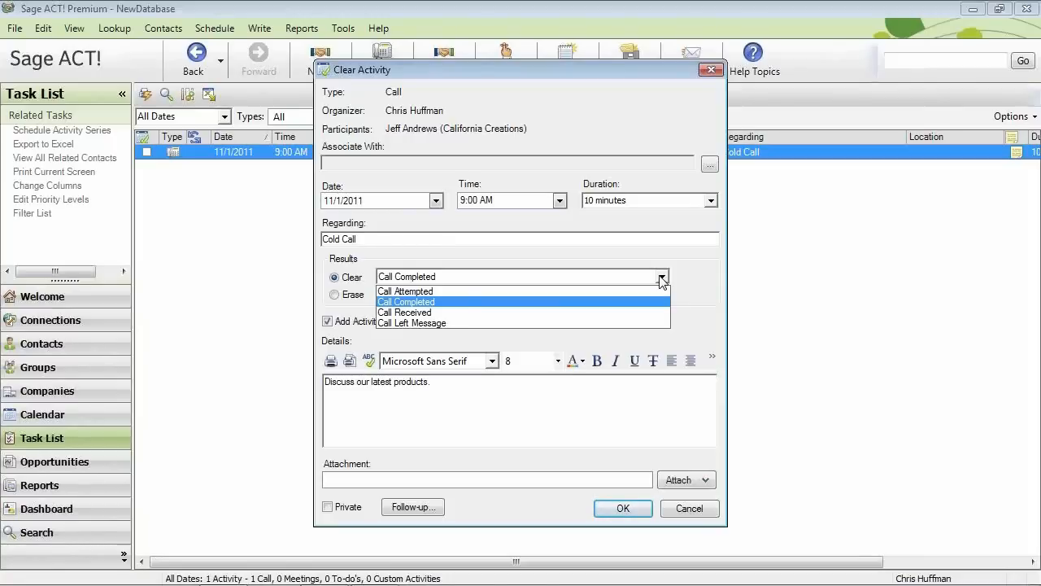
pyautogui.click(662, 277)
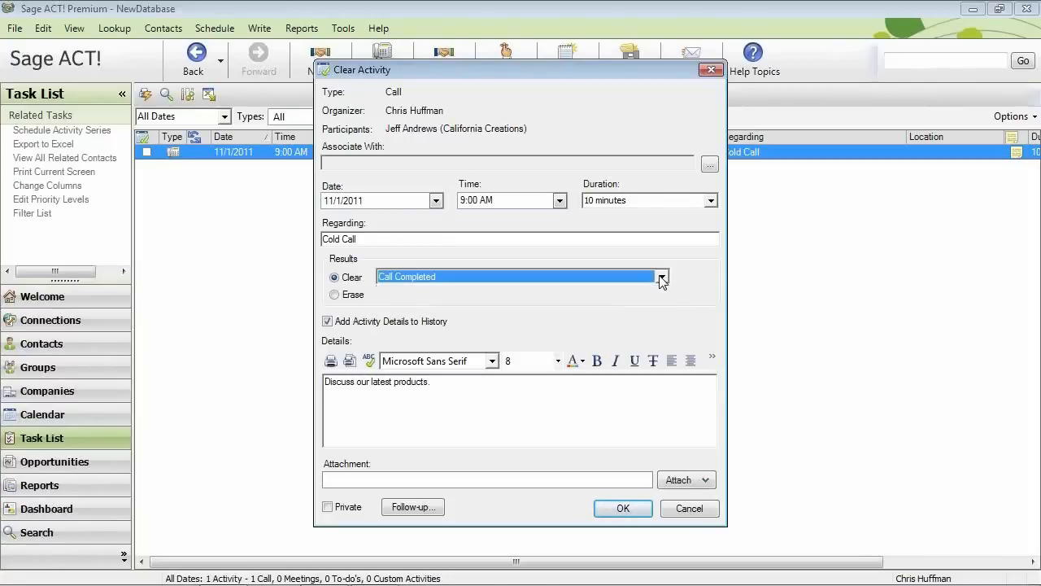
pyautogui.click(448, 383)
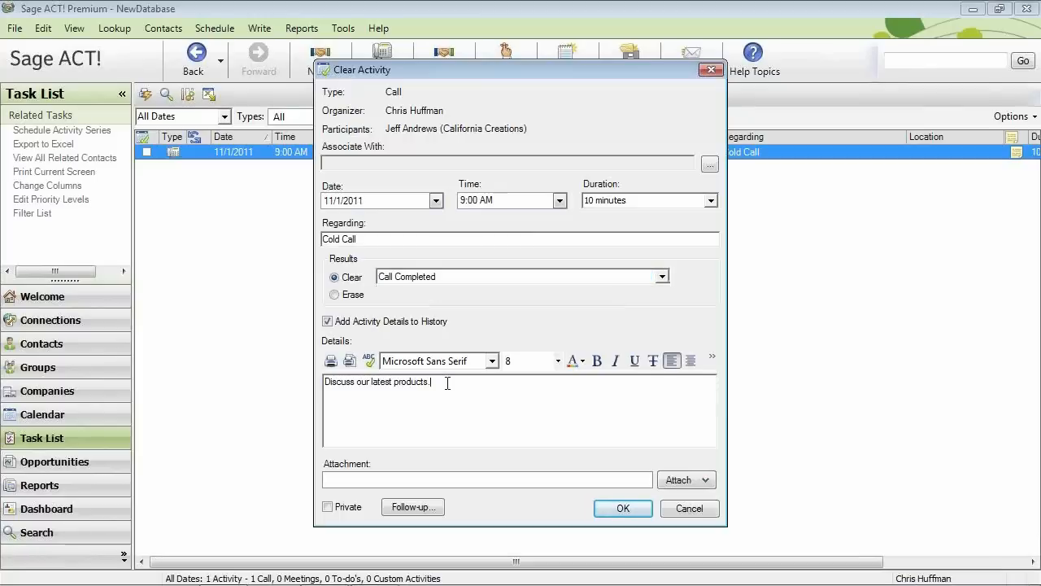
pyautogui.press('Return')
pyautogui.write('Mailing our product packa')
pyautogui.write('ge information.')
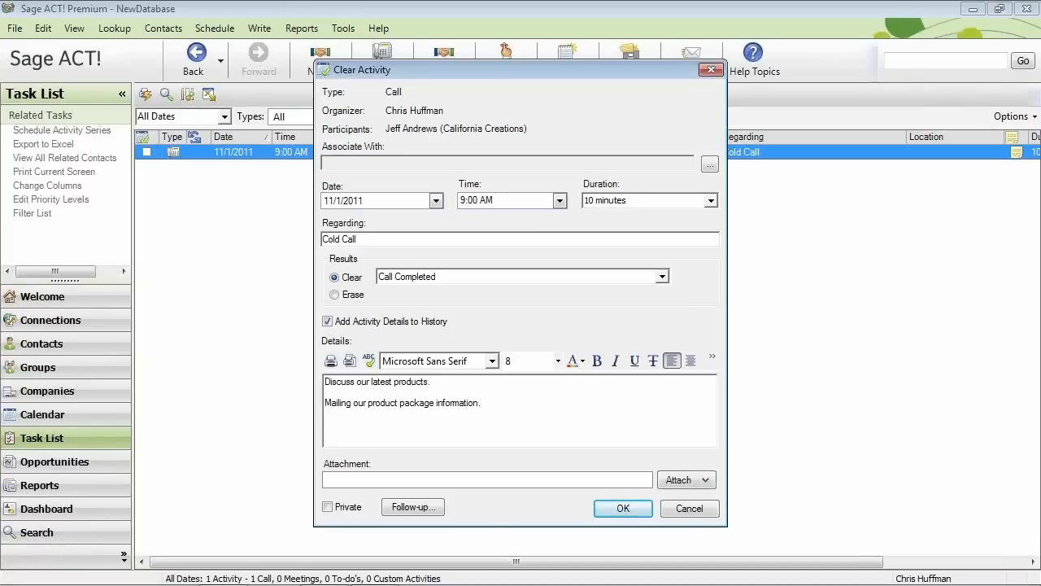
pyautogui.click(620, 508)
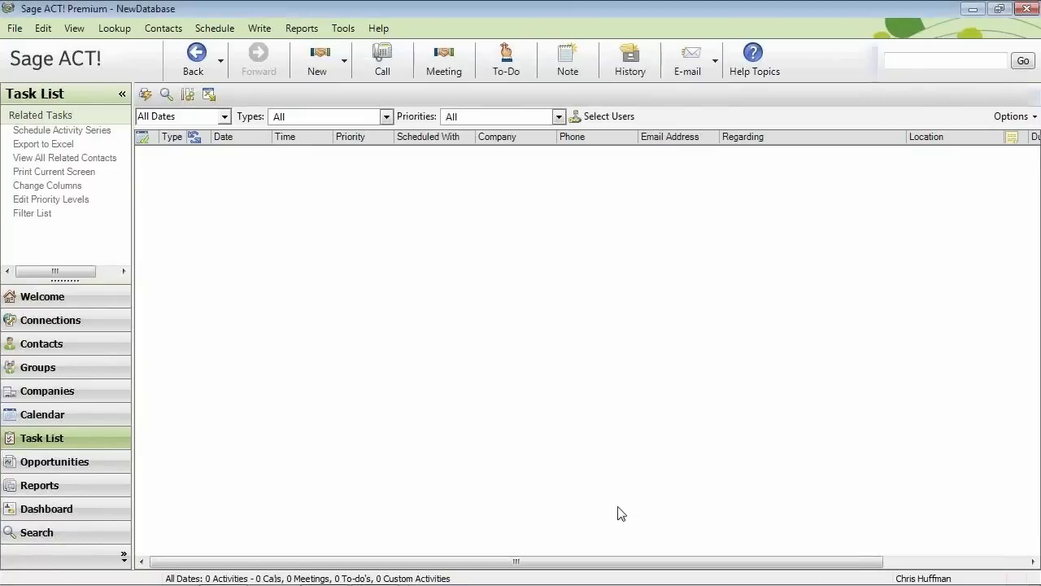
# Return to the California Creations contact record and show its History tab.
pyautogui.click(51, 347)
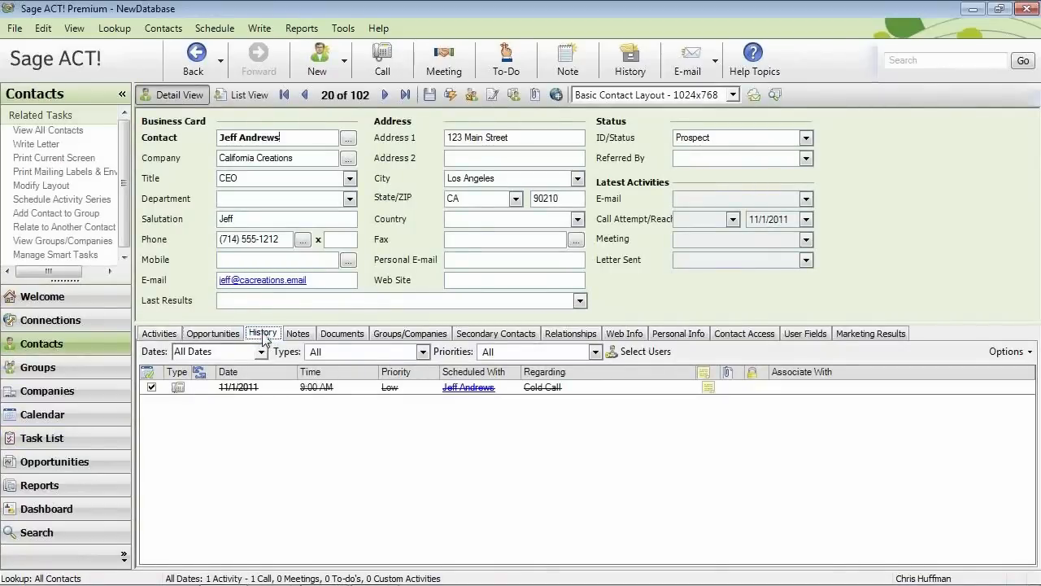
pyautogui.click(263, 333)
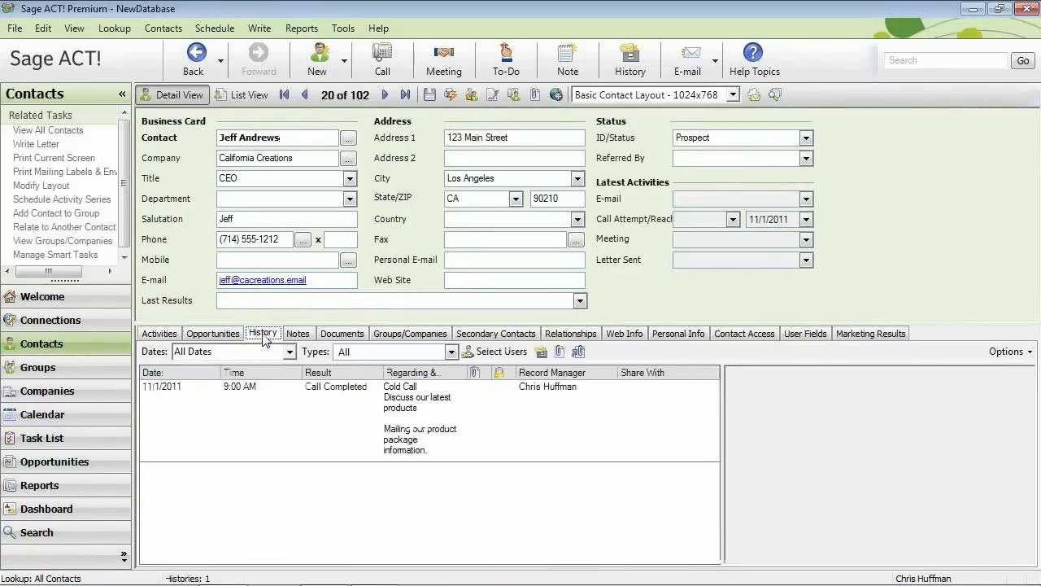